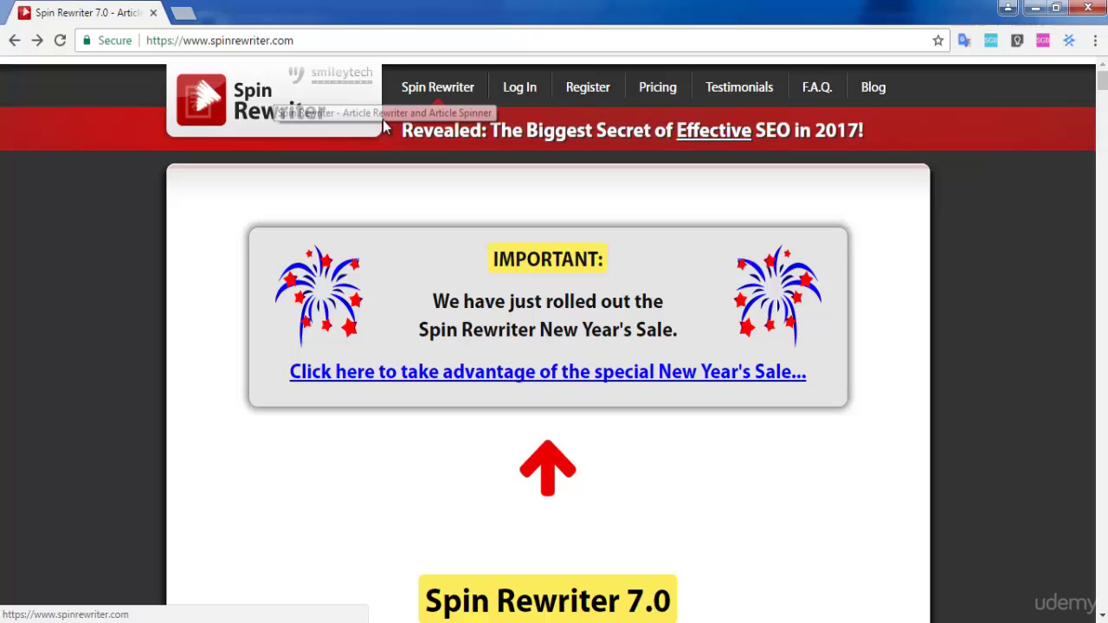
Log in with the account email address and password copied from Notepad, and open the Rewrite Your Articles page
left_click(513, 93)
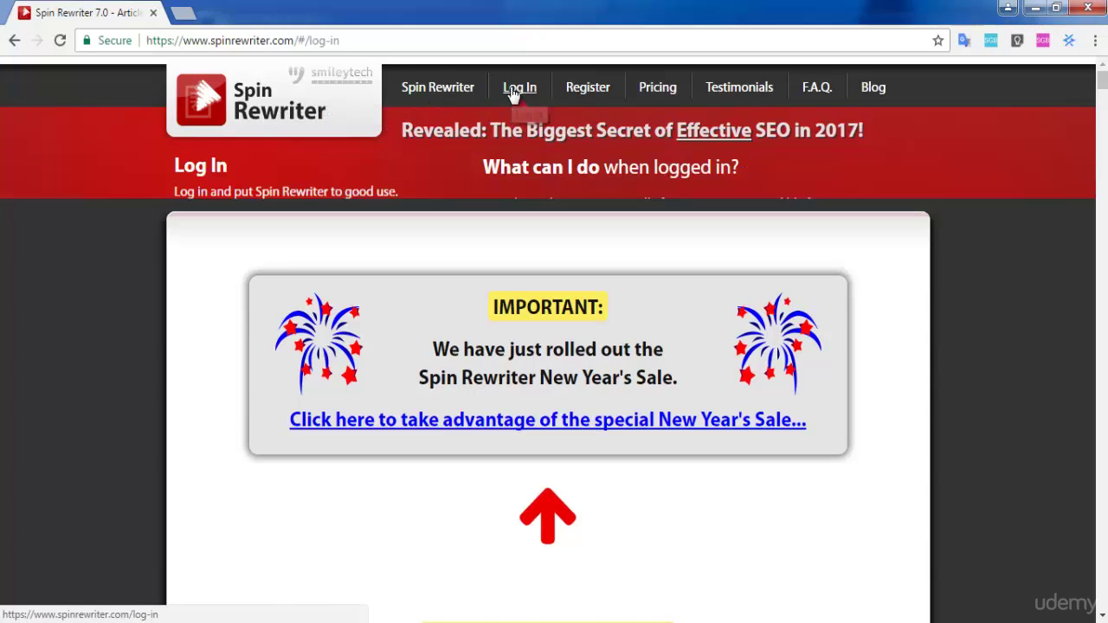
key("alt+Tab")
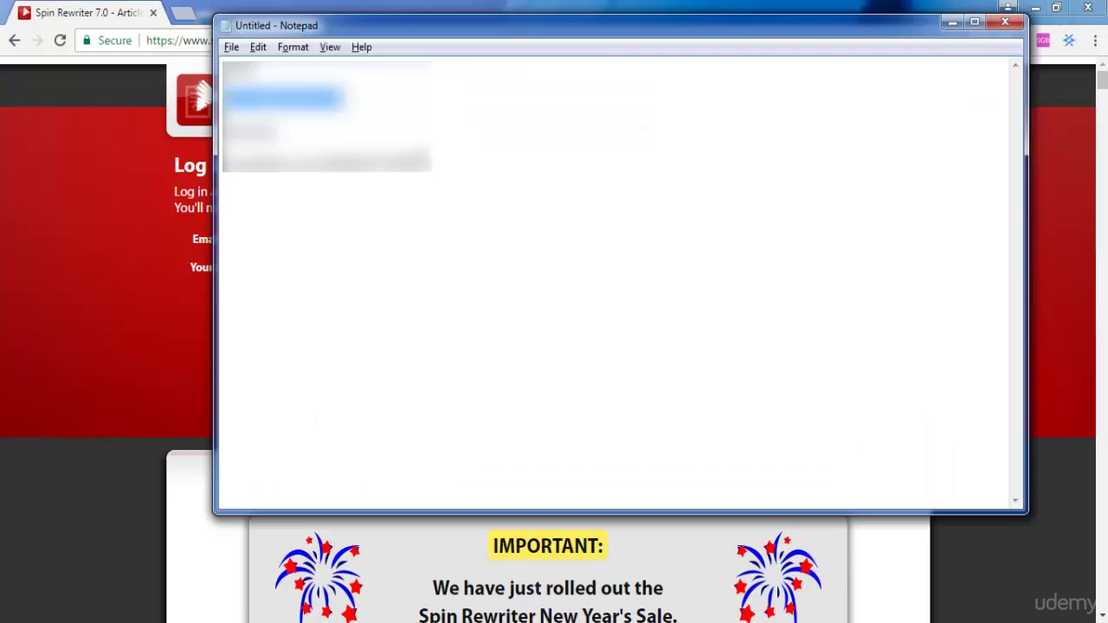
key("alt+Tab")
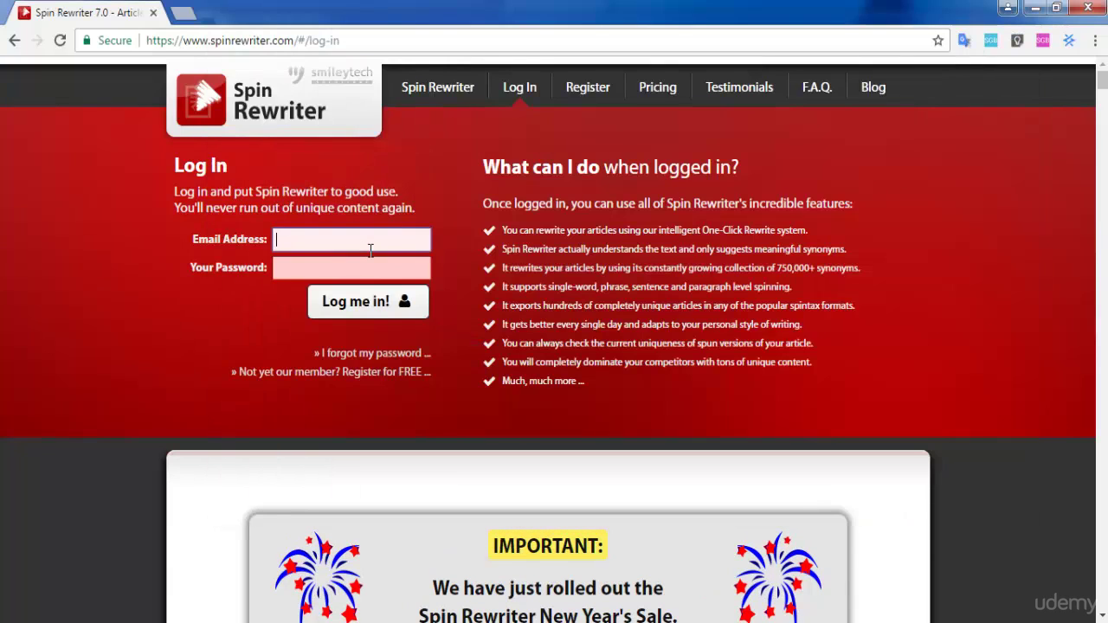
key("alt+Tab")
left_click_drag(444, 161, 224, 162)
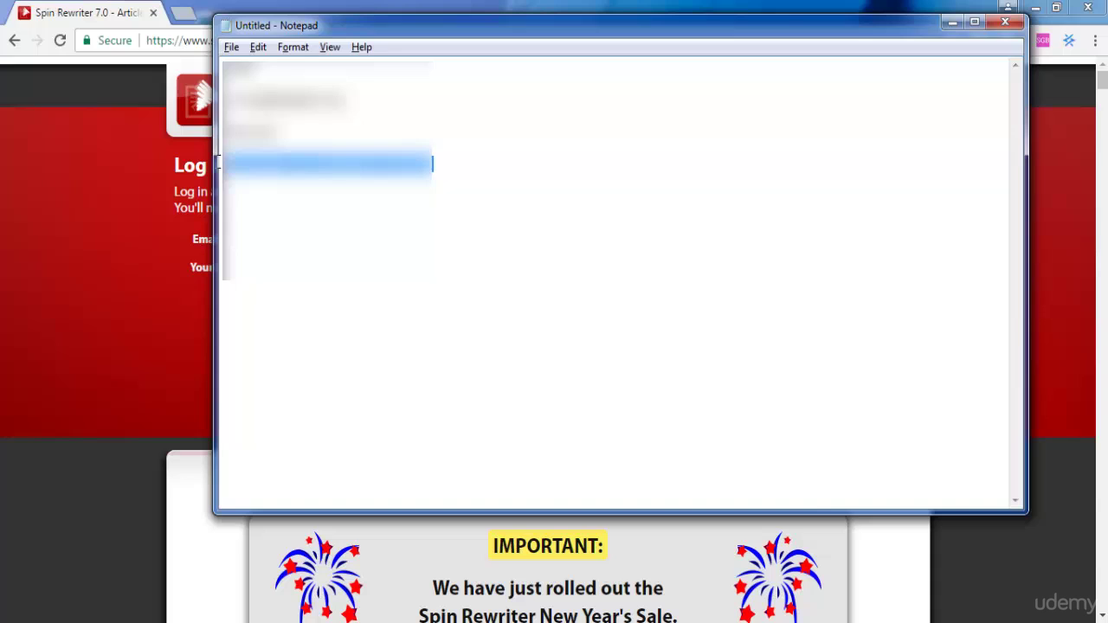
key("alt+Tab")
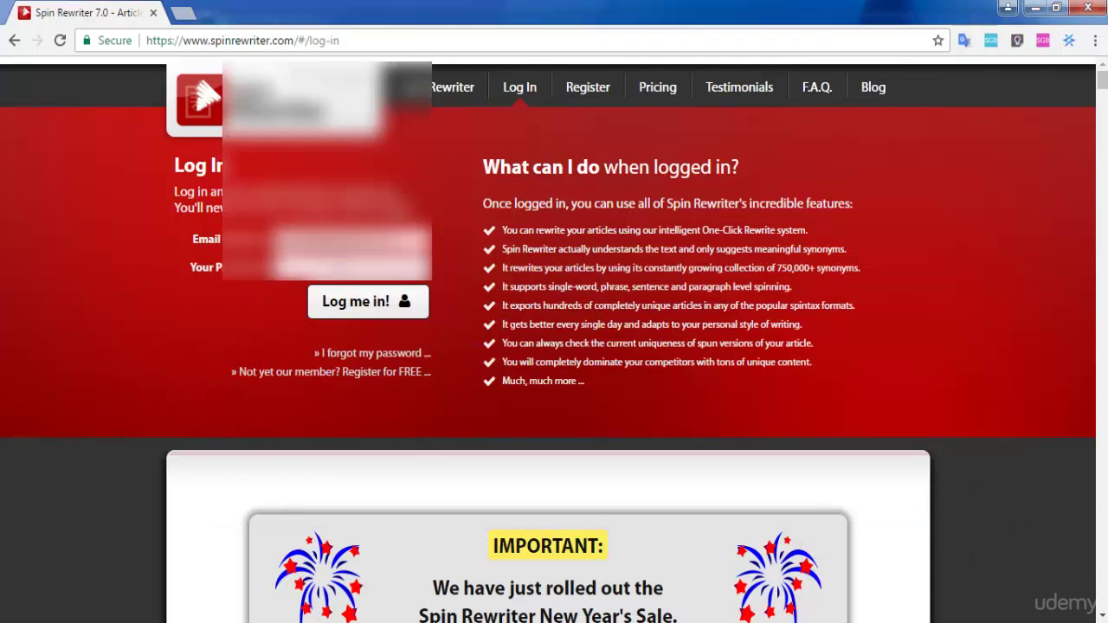
key("ctrl+v")
left_click(334, 302)
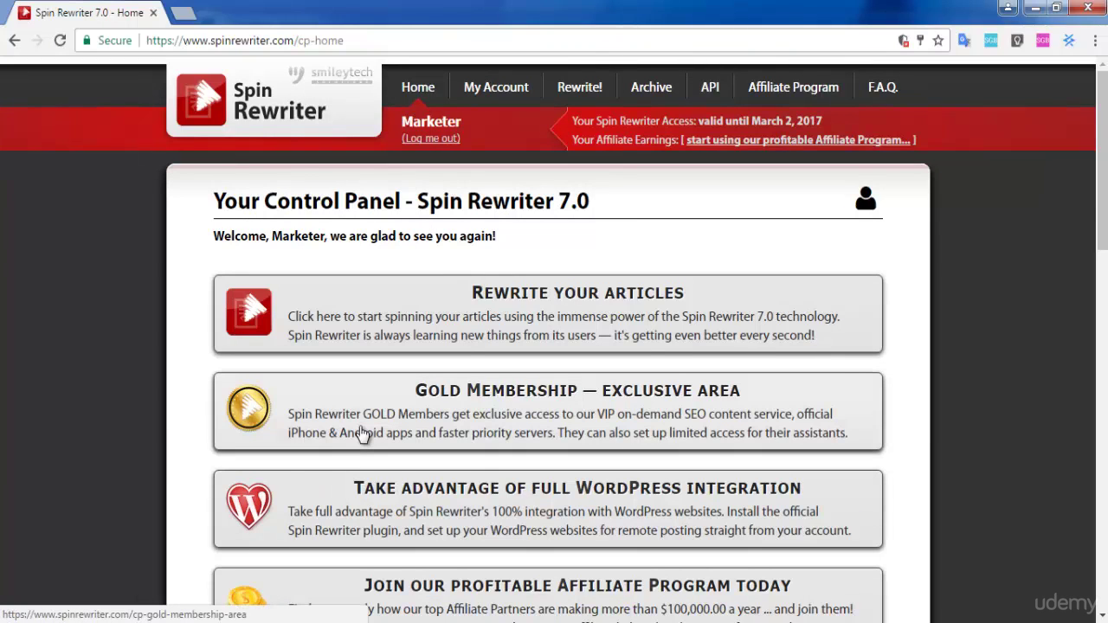
left_click(456, 323)
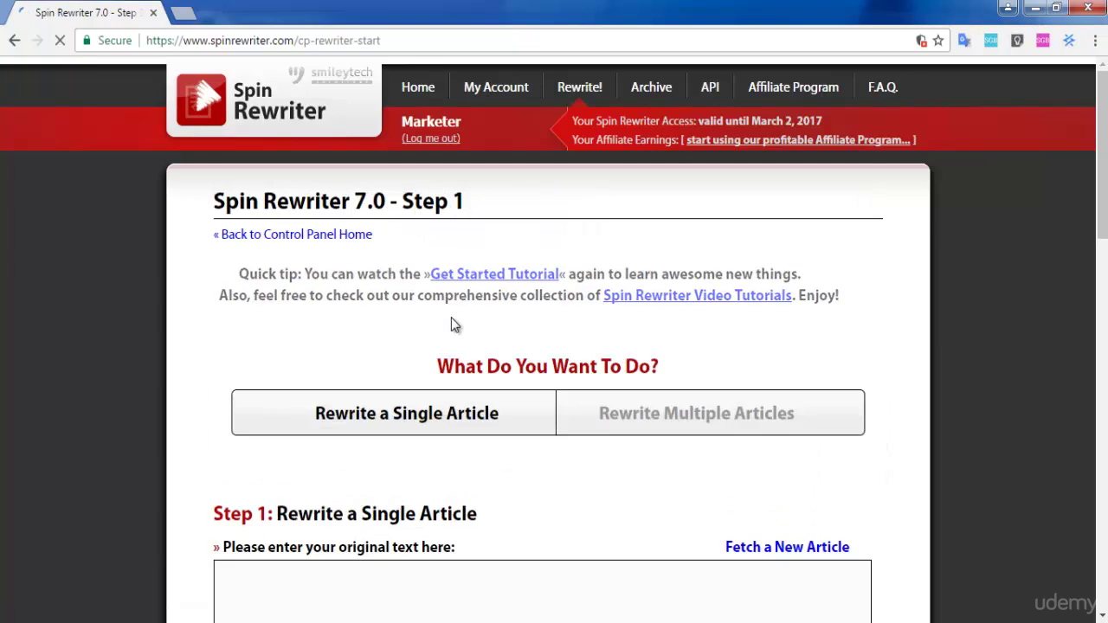
scroll(436, 350, "down", 3)
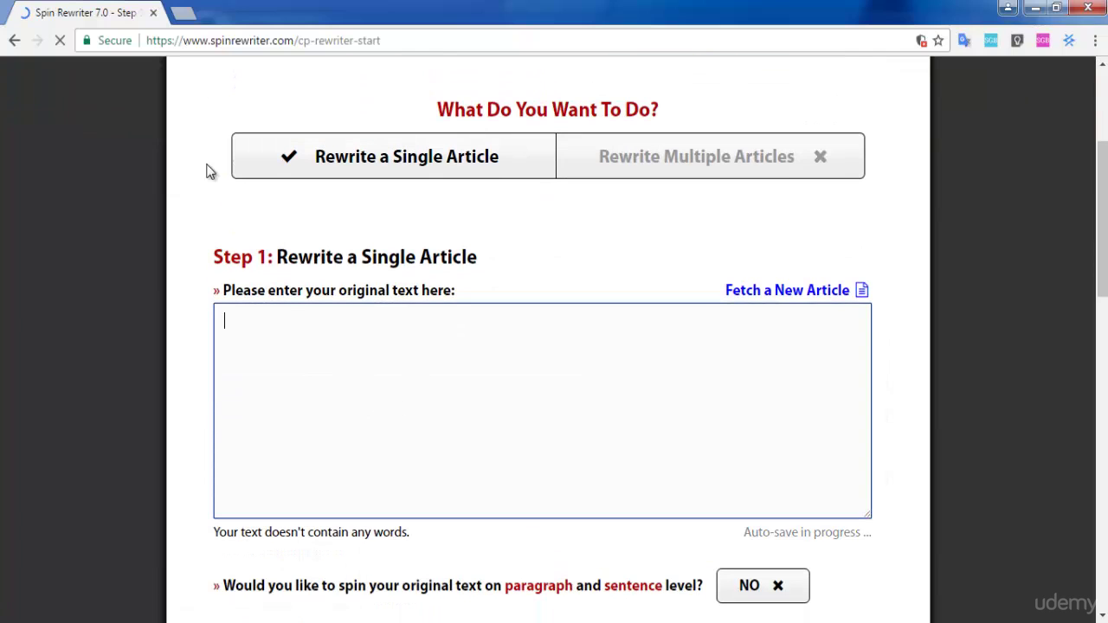
Search Google in a new tab for "youtube marketing tips" and open the Social Media Examiner article "4 Tips to Improve Your YouTube Marketing" separately
left_click(183, 12)
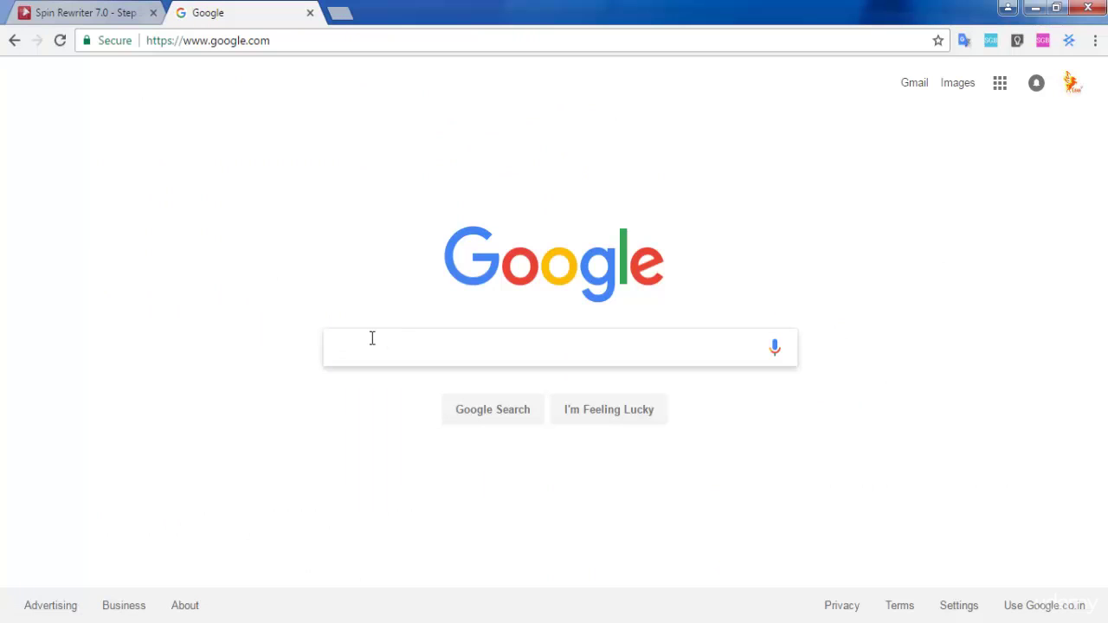
type("youtu")
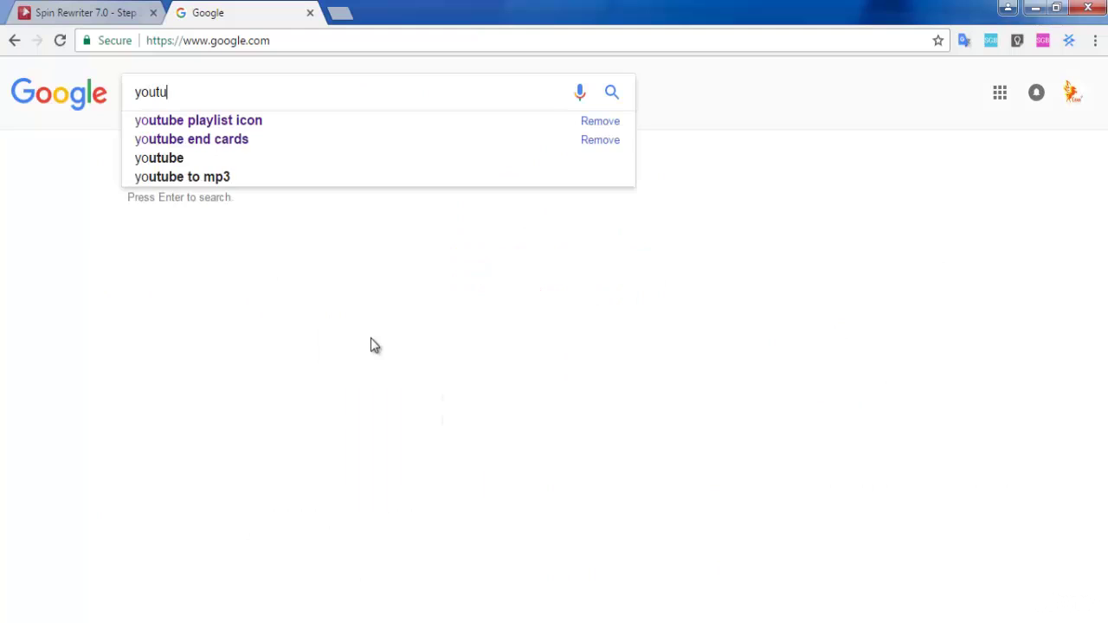
type("be marketing tips")
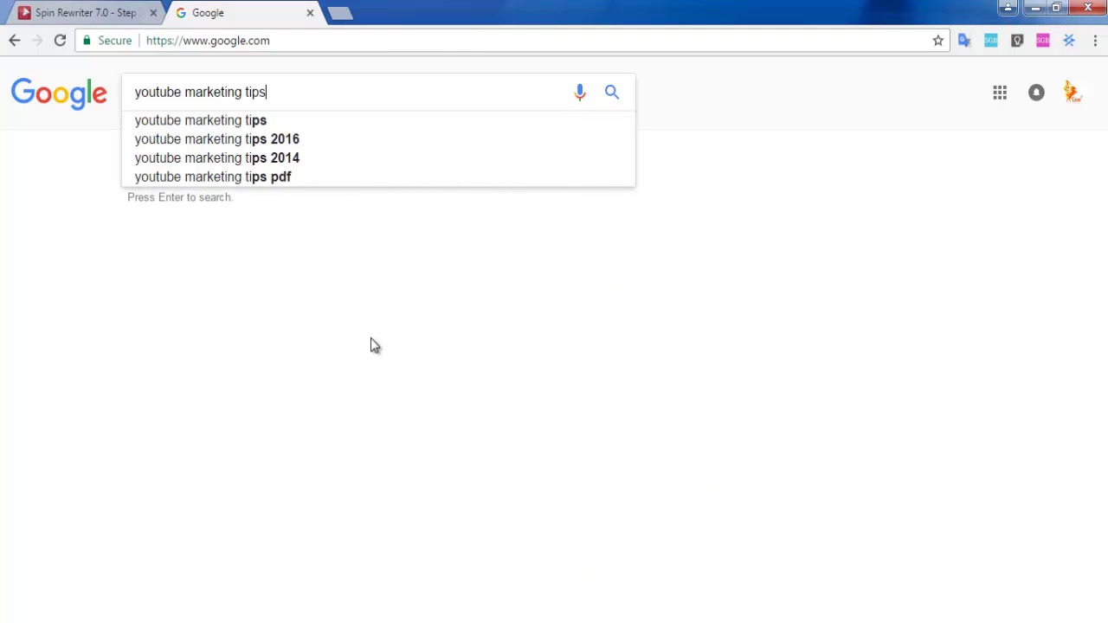
key("Return")
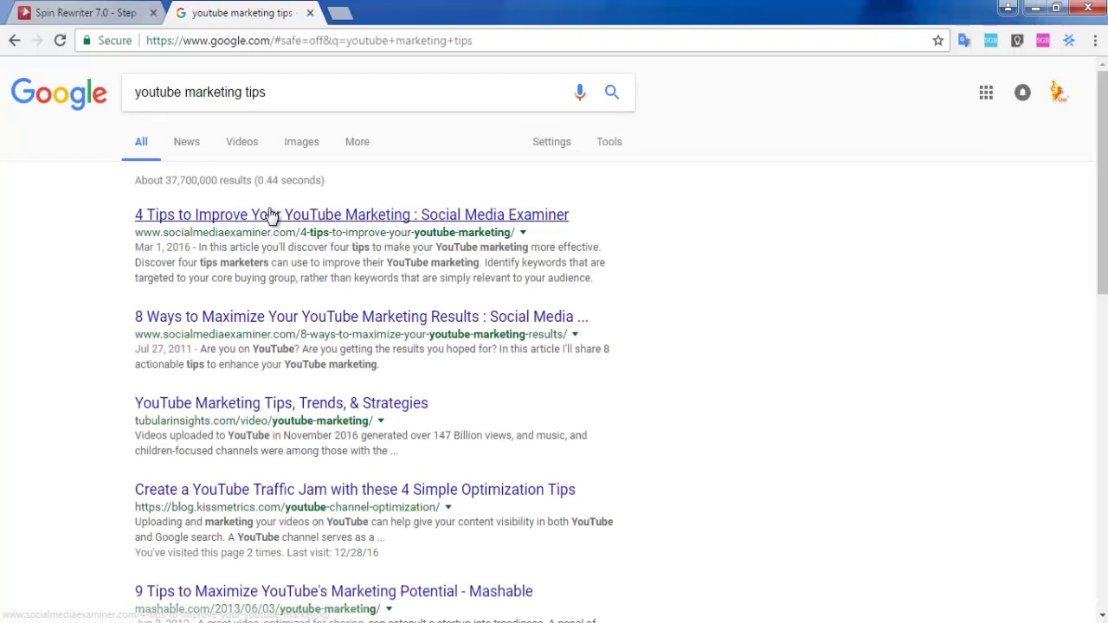
middle_click(267, 216)
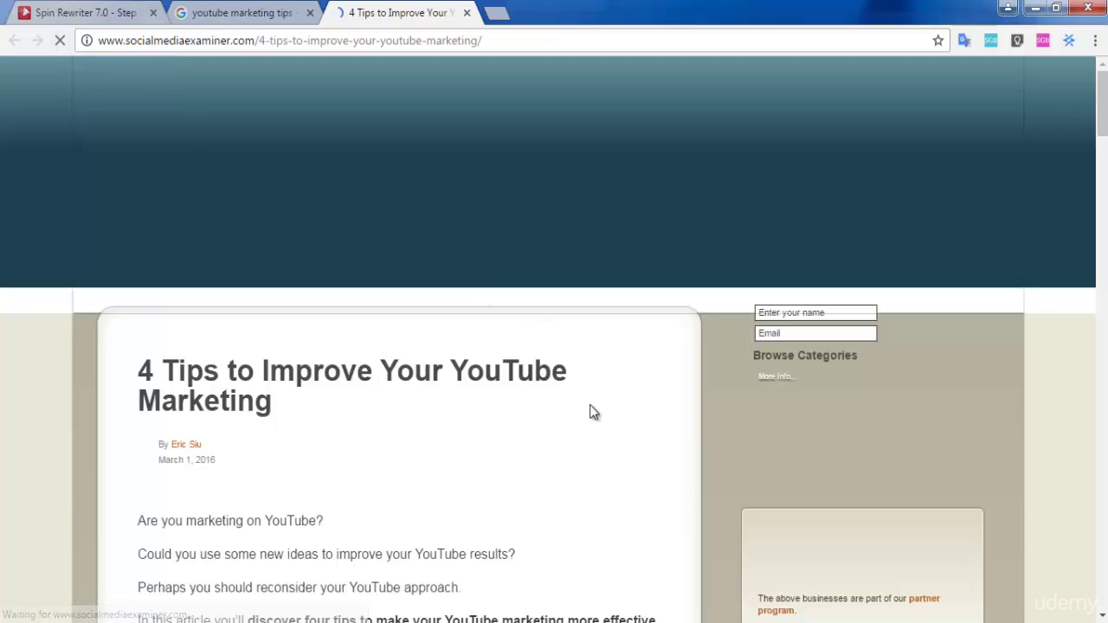
Dismiss the report offer and copy the article text from "People aren't going to click" through "positively on the company."
scroll(589, 409, "down", 6)
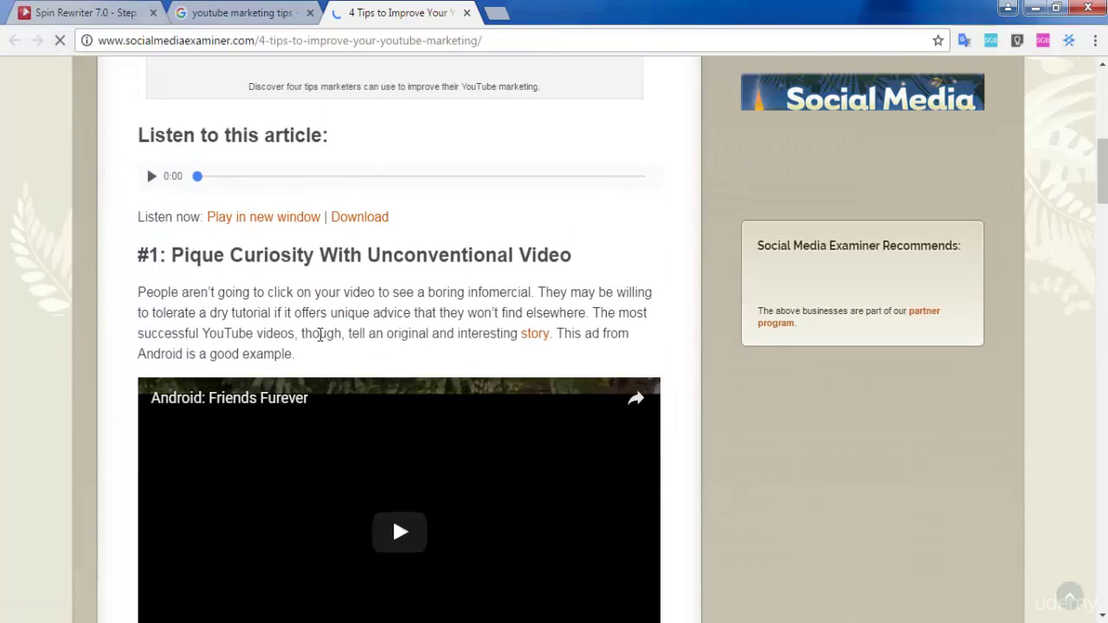
scroll(389, 302, "down", 4)
scroll(389, 306, "up", 6)
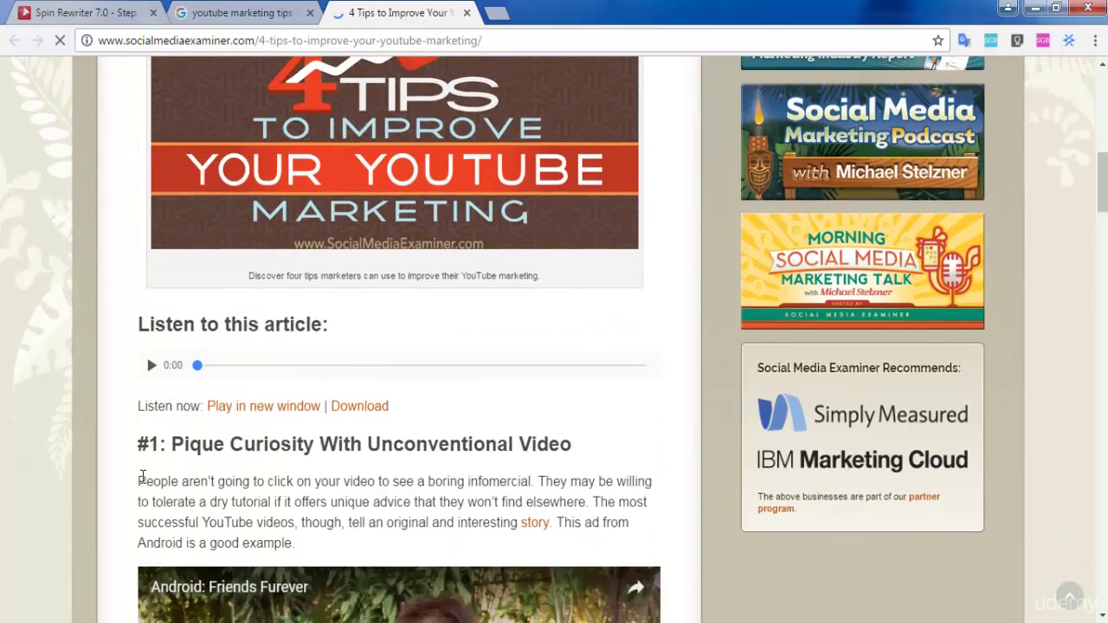
left_click_drag(141, 483, 329, 540)
scroll(340, 533, "down", 4)
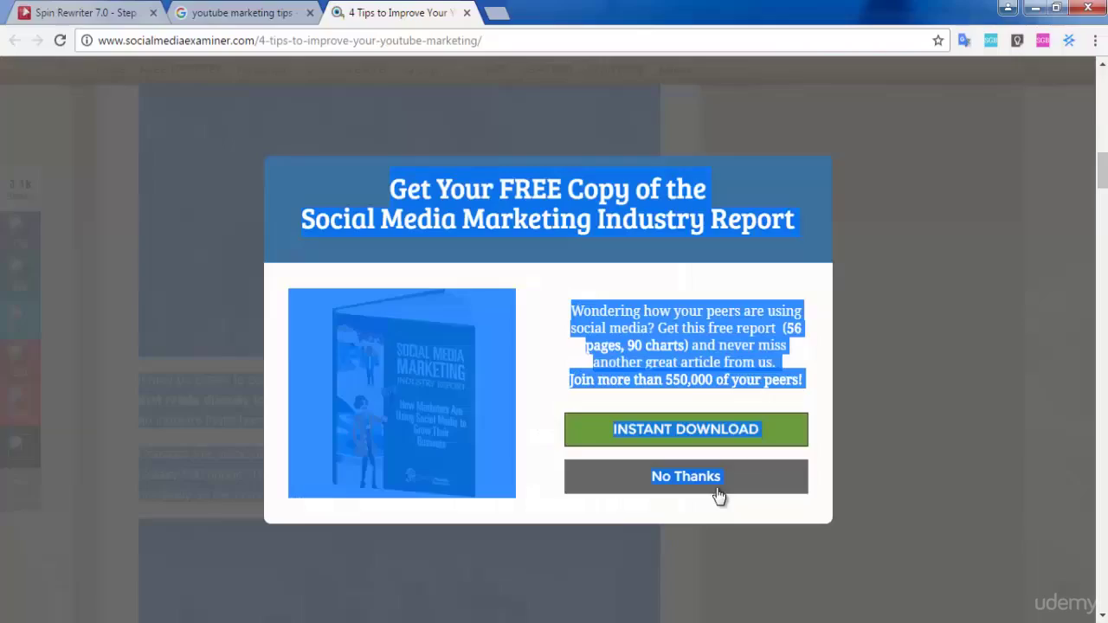
left_click(716, 487)
scroll(519, 390, "down", 2)
left_click(456, 500, "shift")
left_click_drag(452, 492, 144, 317)
scroll(144, 317, "up", 6)
left_click(158, 390, "shift")
left_click_drag(158, 389, 139, 476)
key("ctrl+c")
Return to Spin Rewriter and paste the copied article passage as the original text of the single article
left_click(262, 11)
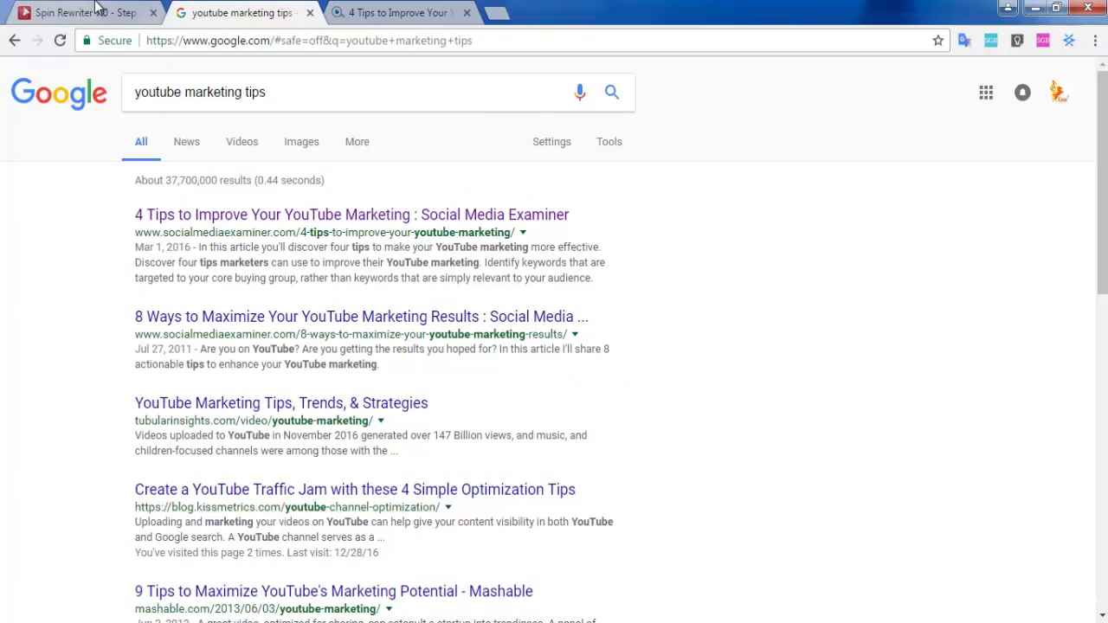
left_click(82, 12)
key("ctrl+v")
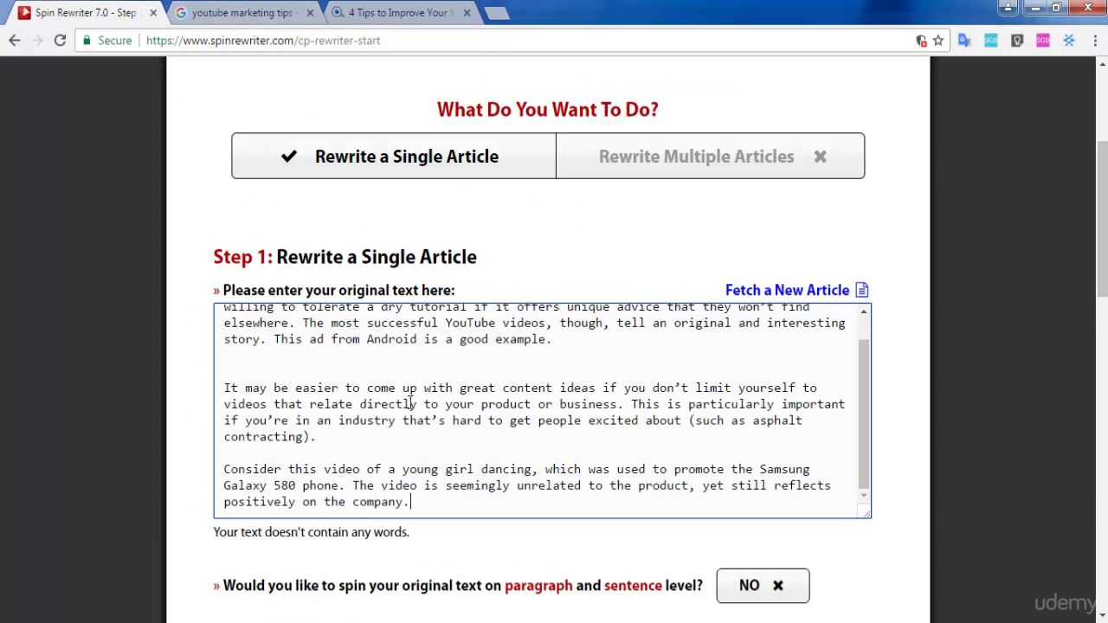
scroll(411, 402, "up", 1)
scroll(892, 407, "down", 3)
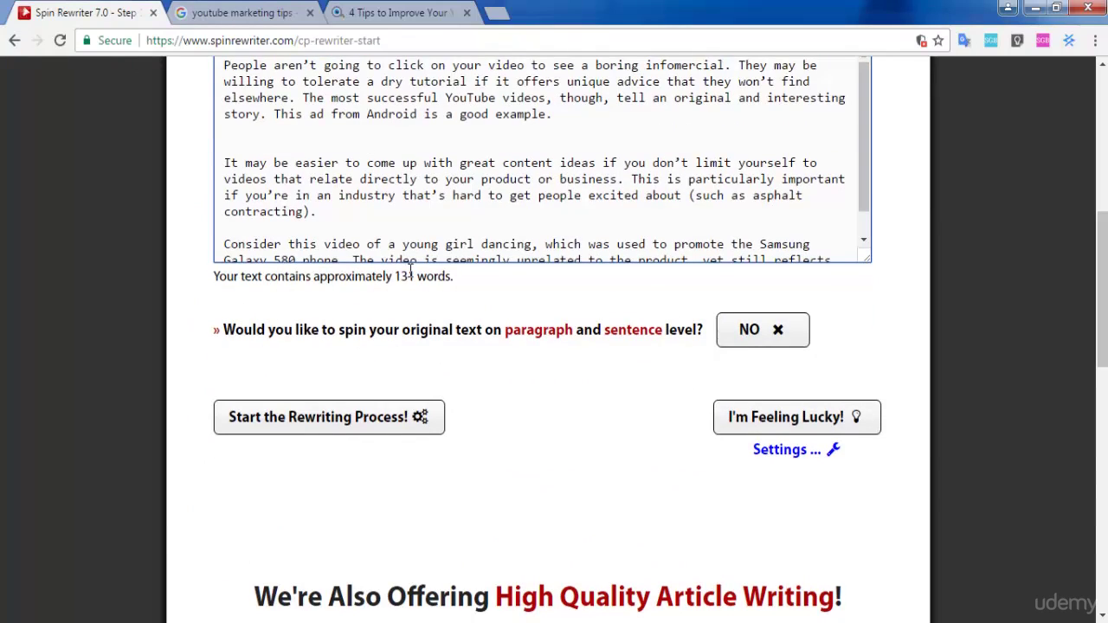
scroll(445, 268, "up", 2)
scroll(564, 358, "down", 2)
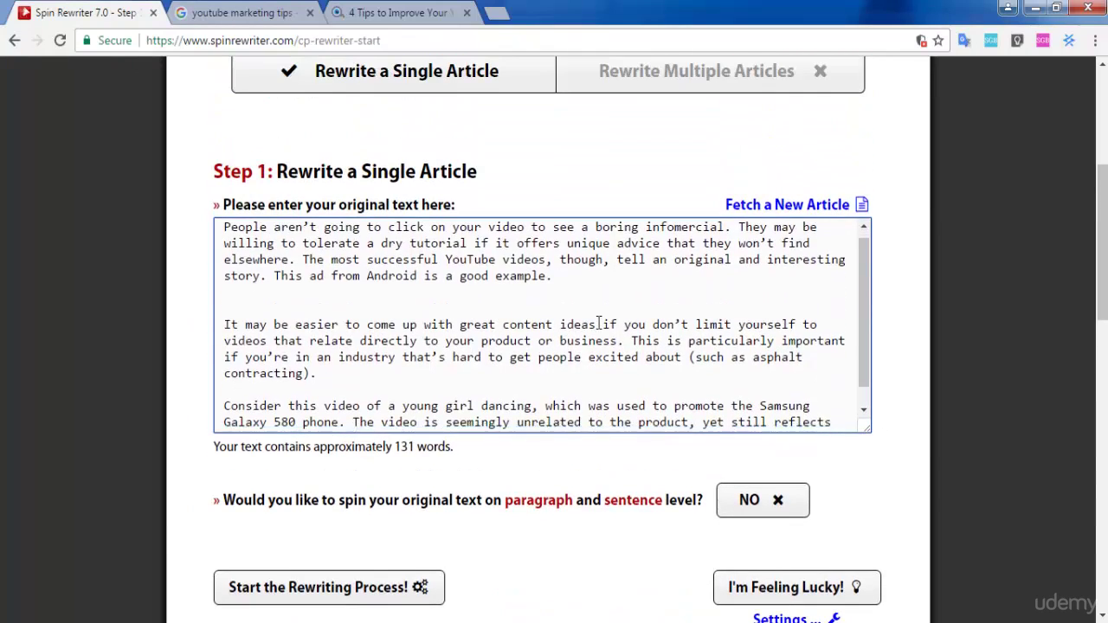
Search for new articles with the primary keyword "youtube marketing", view the unlimited access details, and cancel fetching
scroll(740, 375, "up", 3)
scroll(700, 275, "up", 1)
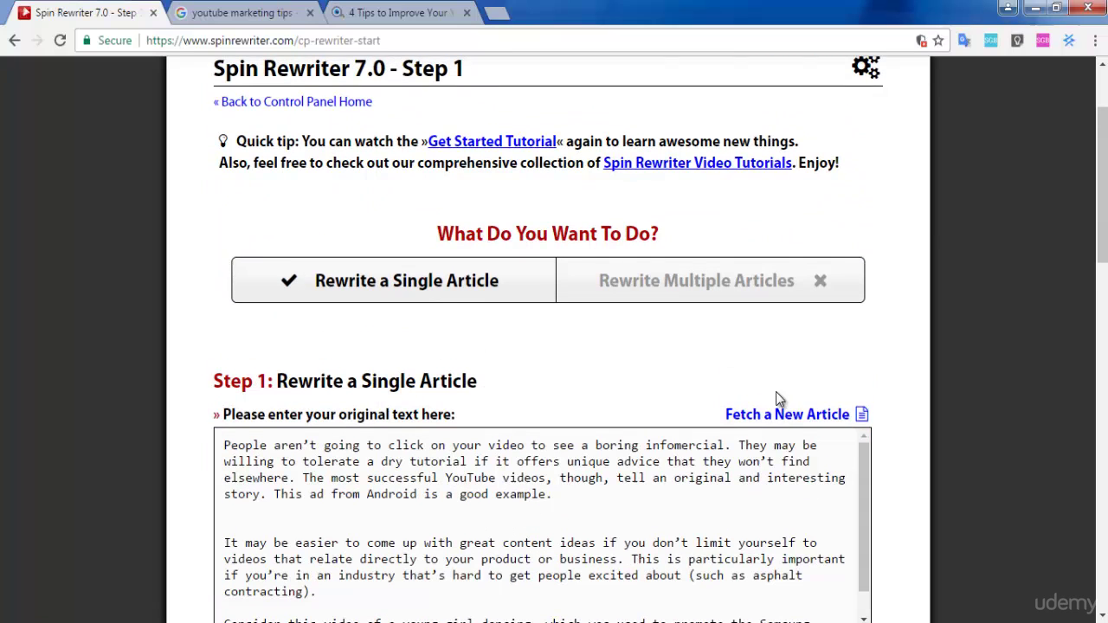
left_click(783, 416)
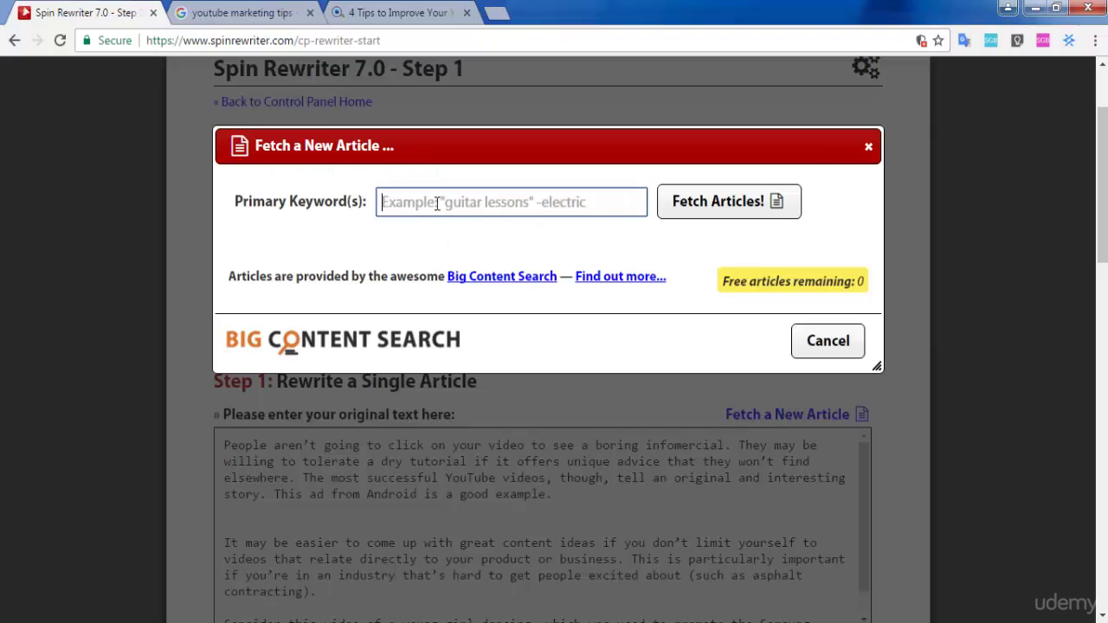
type("youtube marketing")
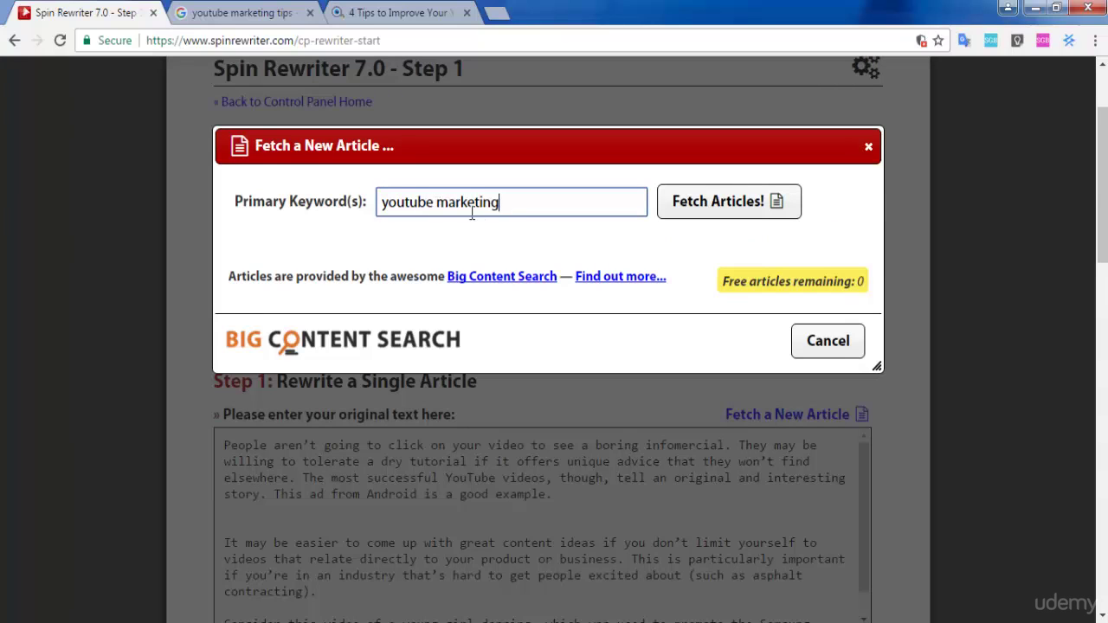
left_click(707, 222)
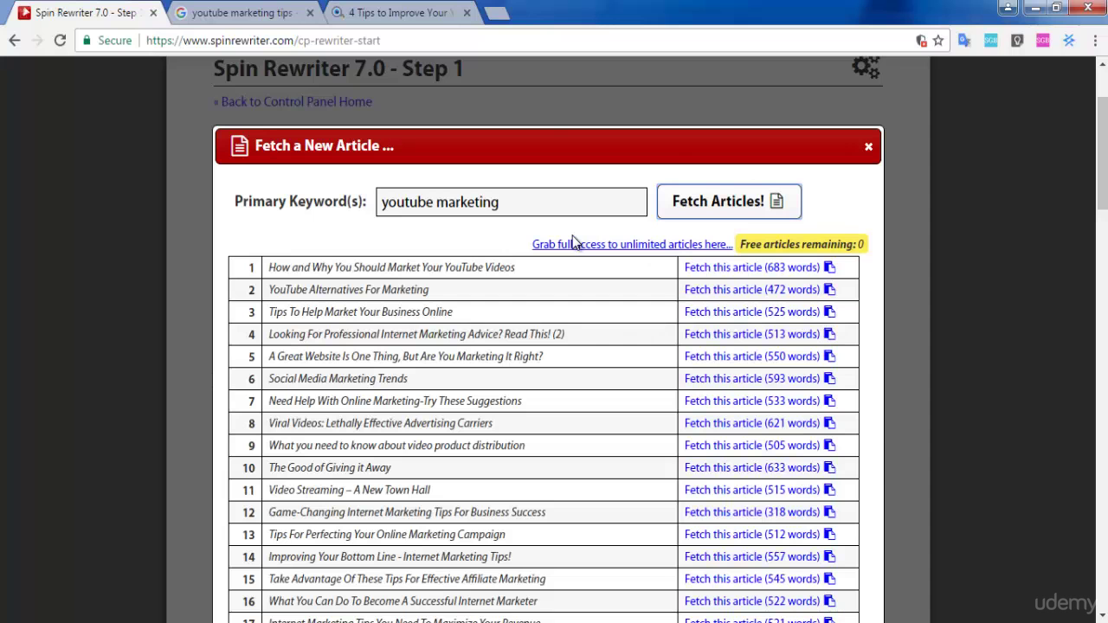
left_click(572, 244)
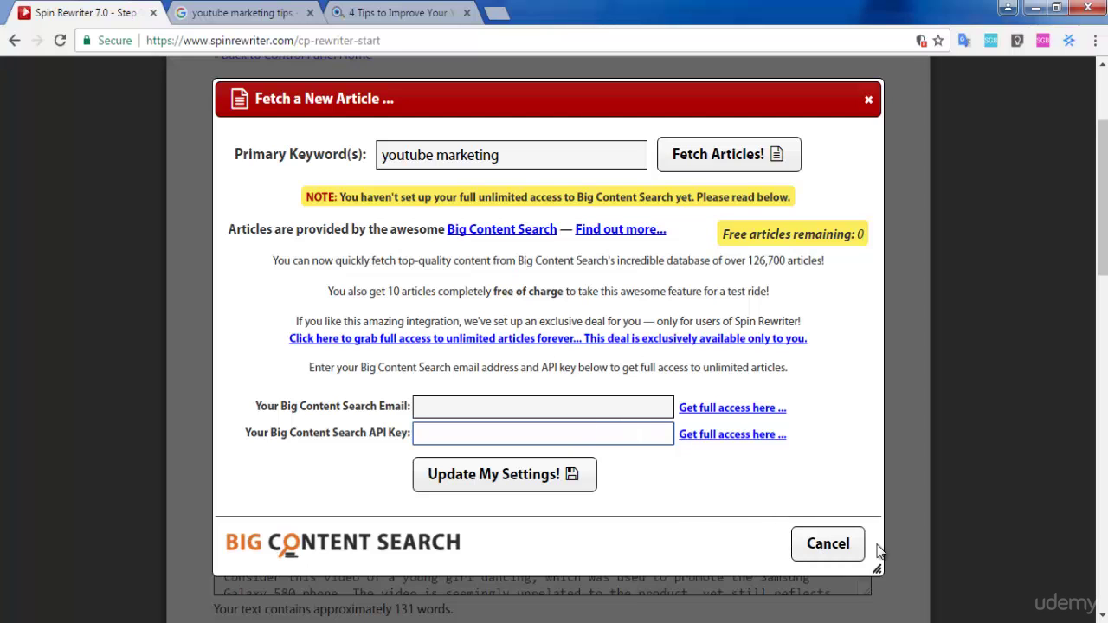
left_click(836, 547)
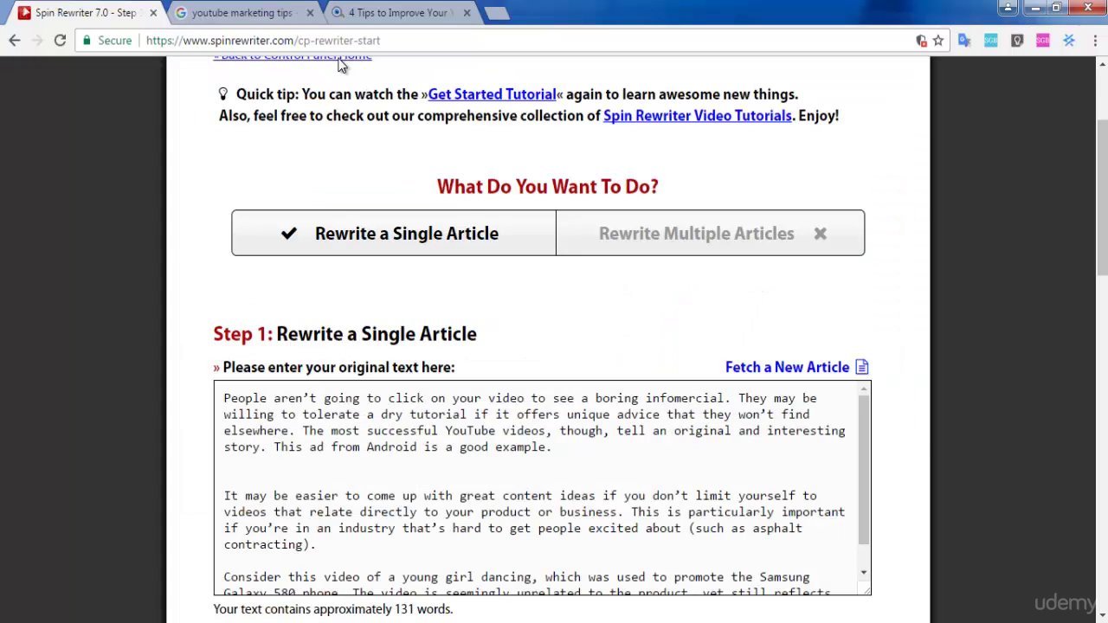
Start the rewriting process for the pasted article and check its uniqueness stats in Step 2
scroll(611, 318, "down", 4)
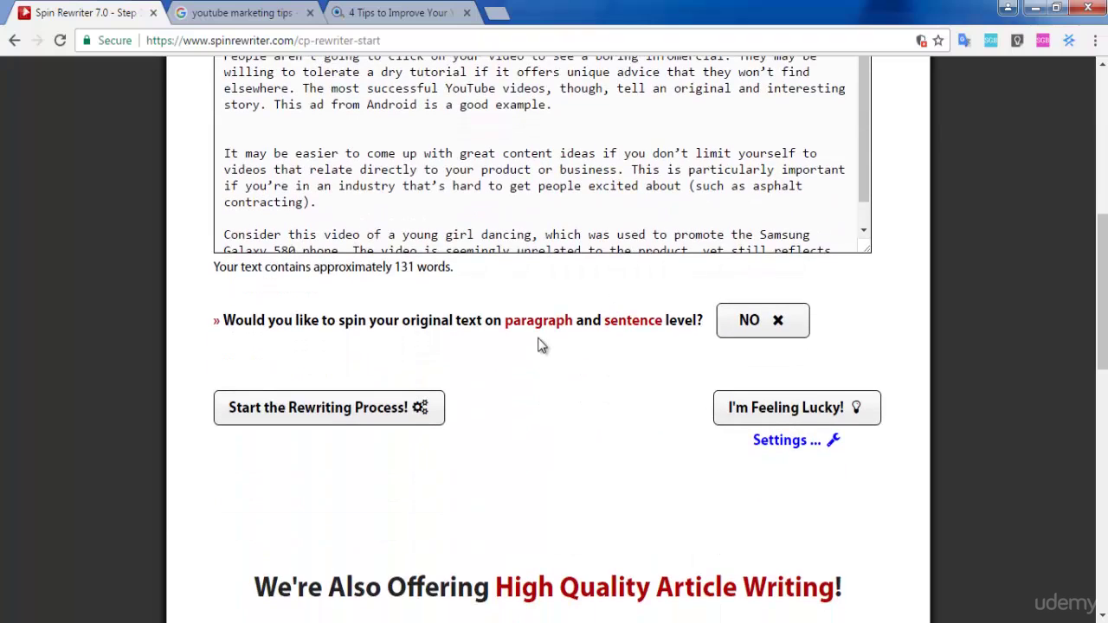
left_click(332, 424)
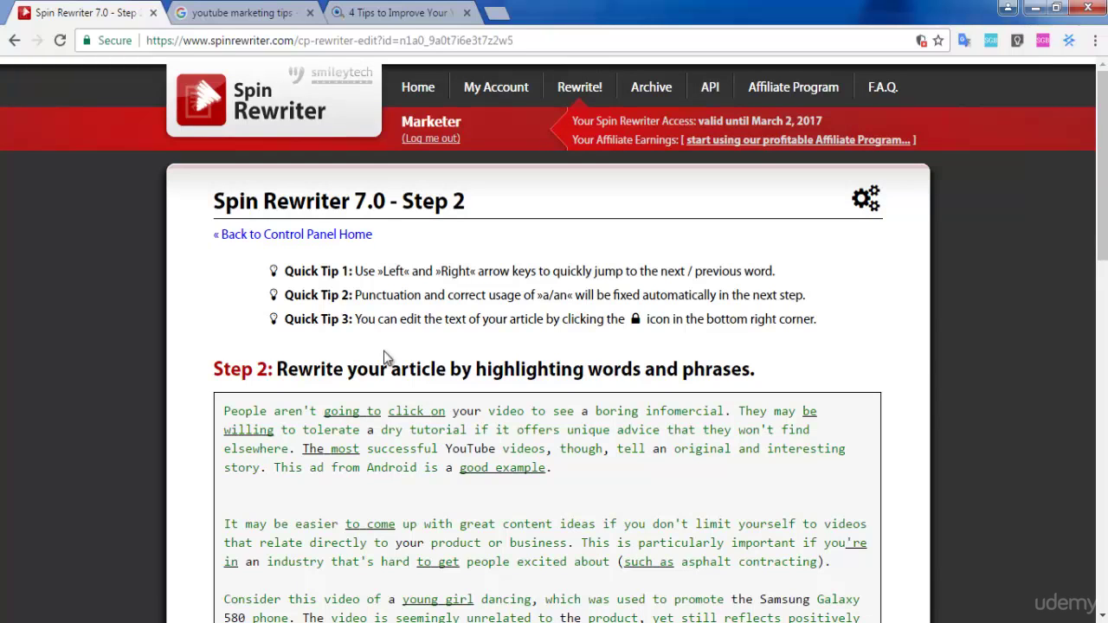
scroll(383, 351, "down", 4)
left_click_drag(338, 343, 598, 340)
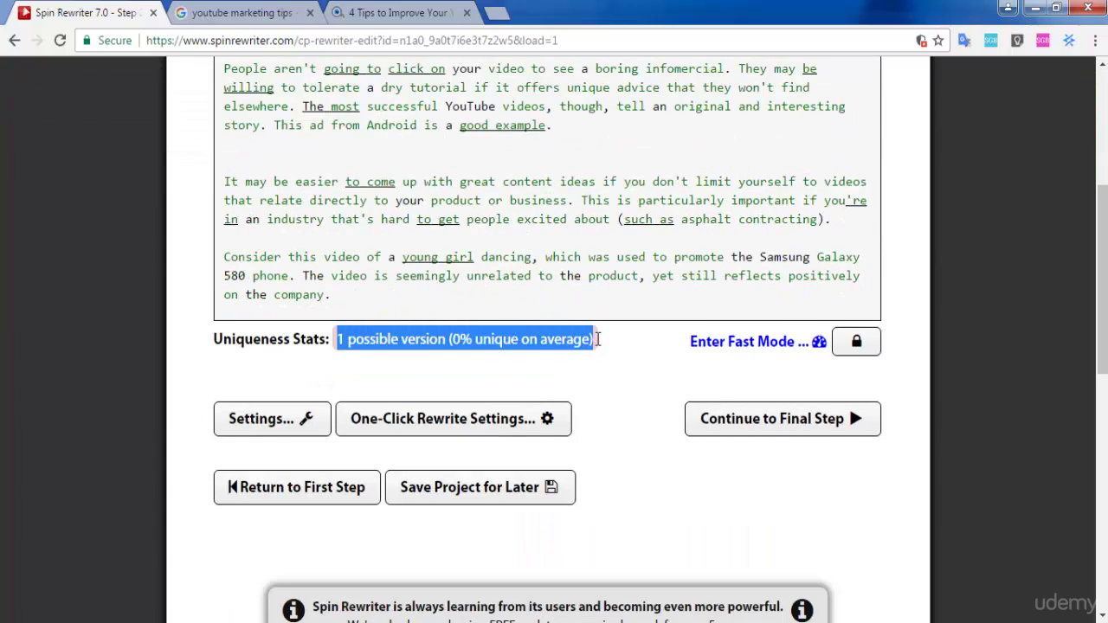
left_click(310, 364)
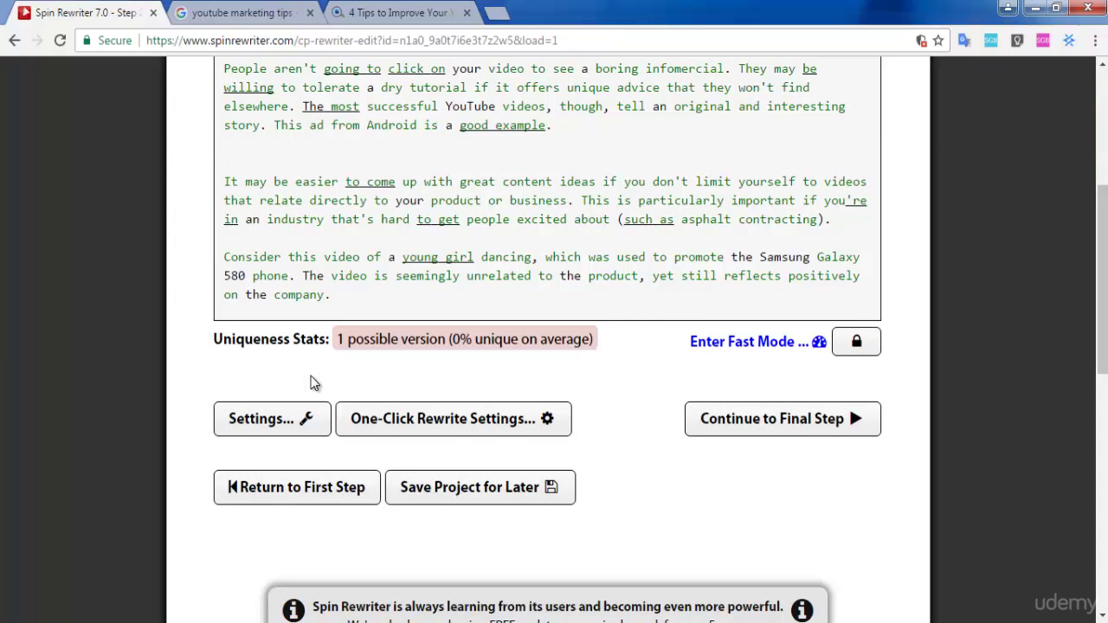
Set the One-Click Rewrite synonym level to only synonyms that Spin Rewriter is really confident about
left_click(414, 421)
scroll(528, 376, "down", 4)
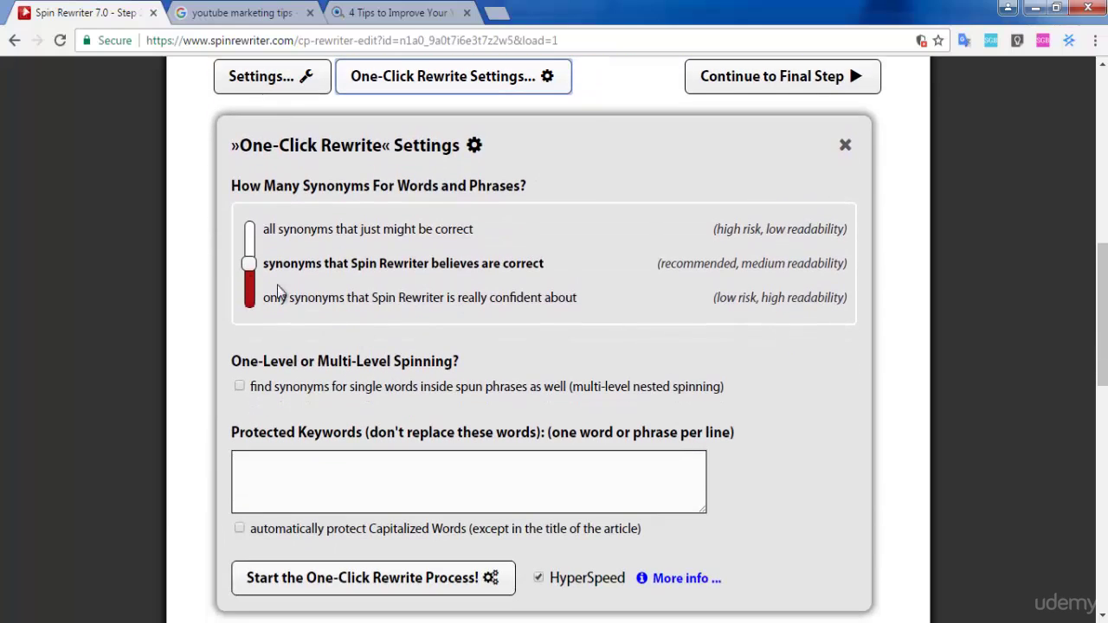
left_click_drag(248, 268, 248, 334)
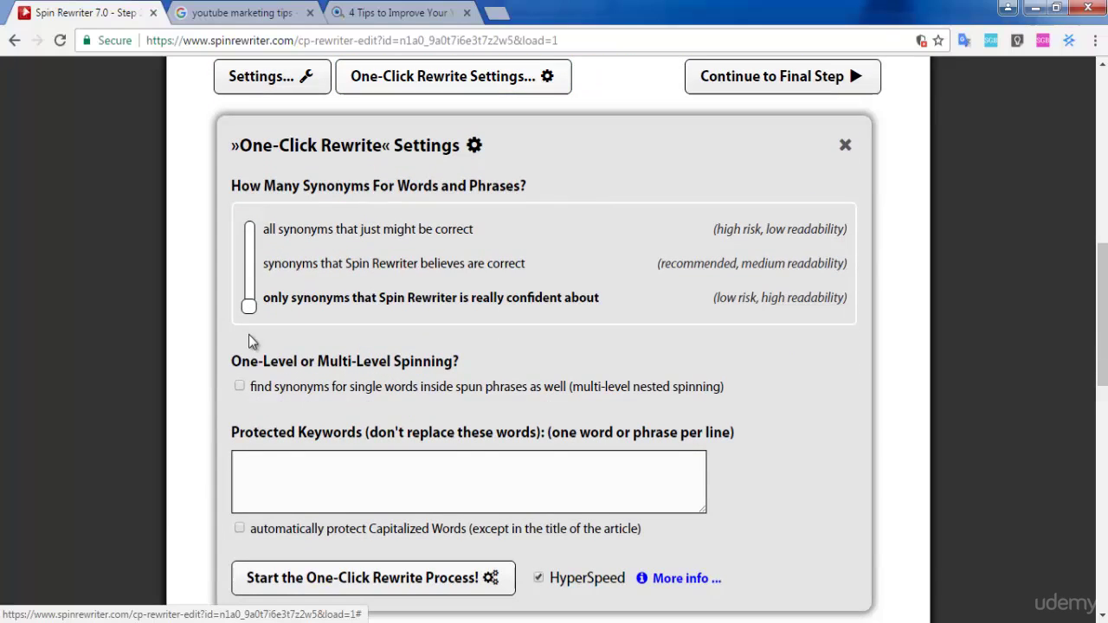
Check the article text for words to protect and enter "video" as a protected keyword for the One-Click Rewrite
left_click(298, 482)
scroll(491, 394, "up", 6)
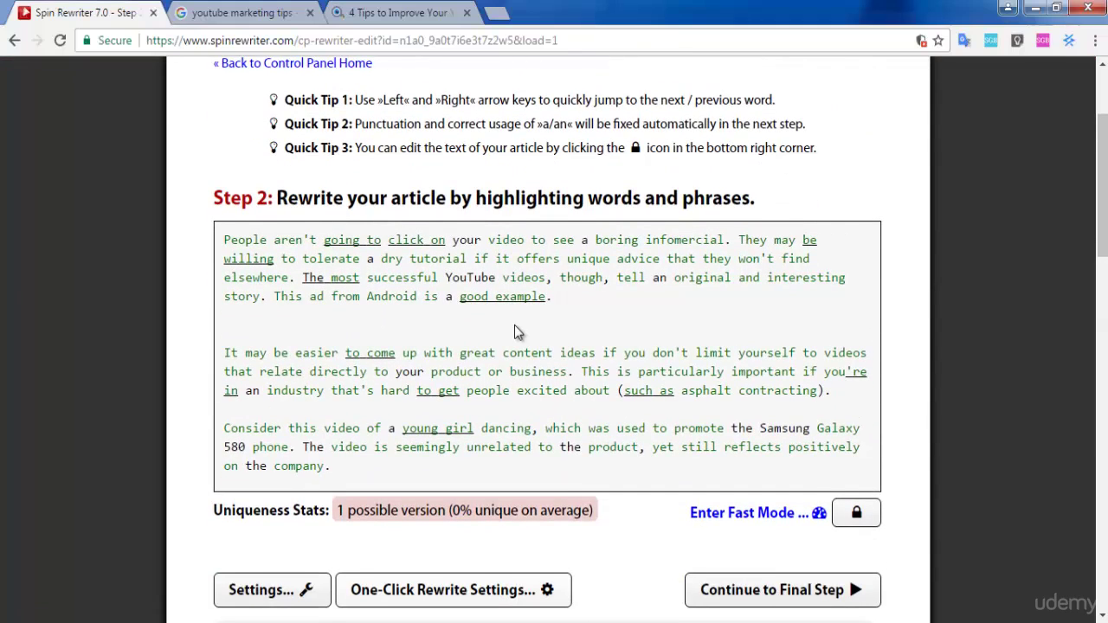
scroll(516, 331, "down", 1)
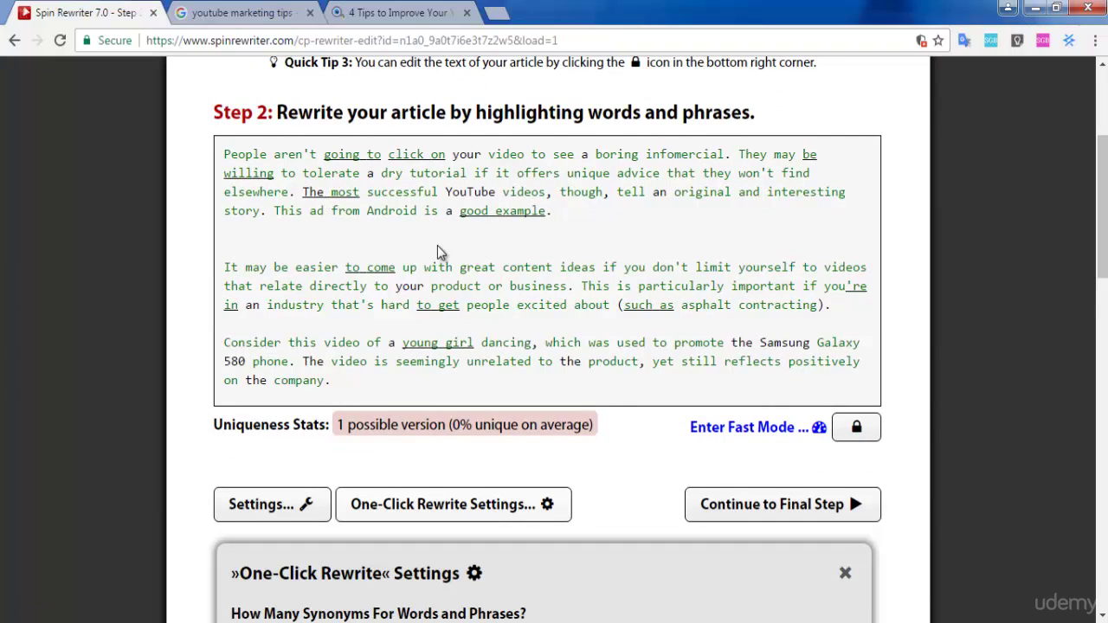
scroll(437, 251, "down", 6)
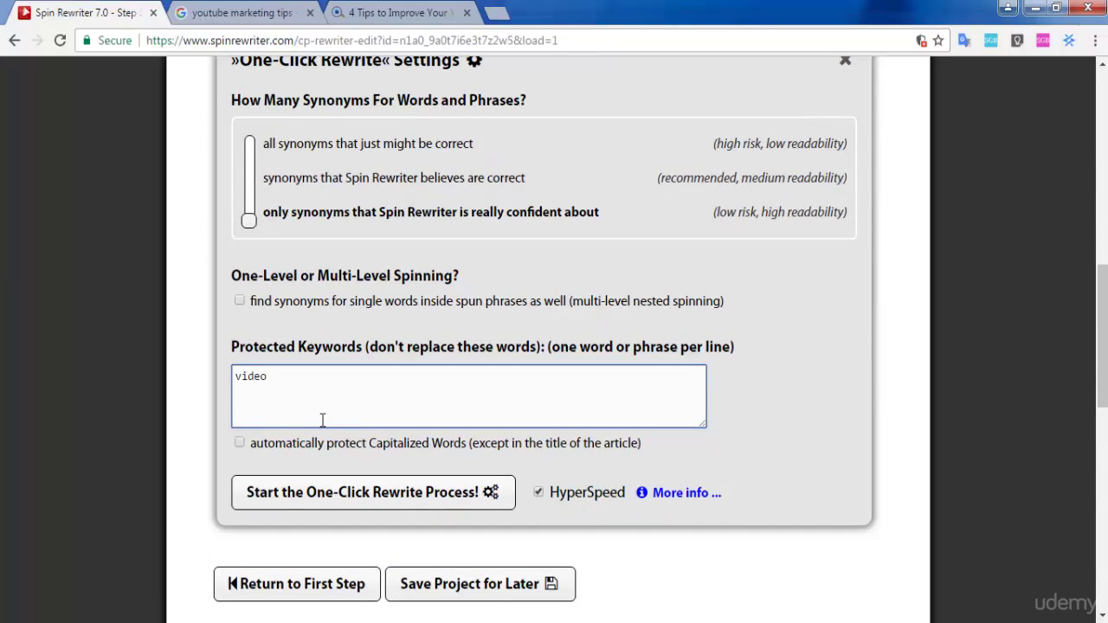
Add "youtube" as a second protected keyword below "video" in the One-Click Rewrite settings
type("outube")
left_click_drag(298, 347, 342, 347)
scroll(381, 463, "up", 2)
scroll(382, 463, "down", 2)
left_click(314, 499)
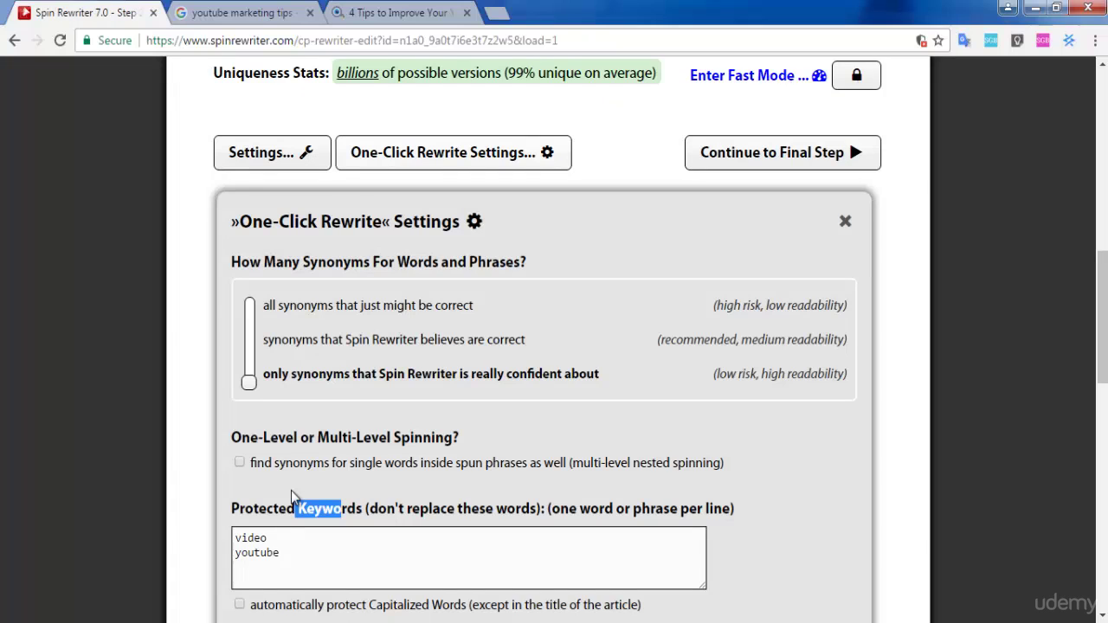
Add "video clip" as a synonym for "video" in the article's first sentence
scroll(292, 491, "up", 4)
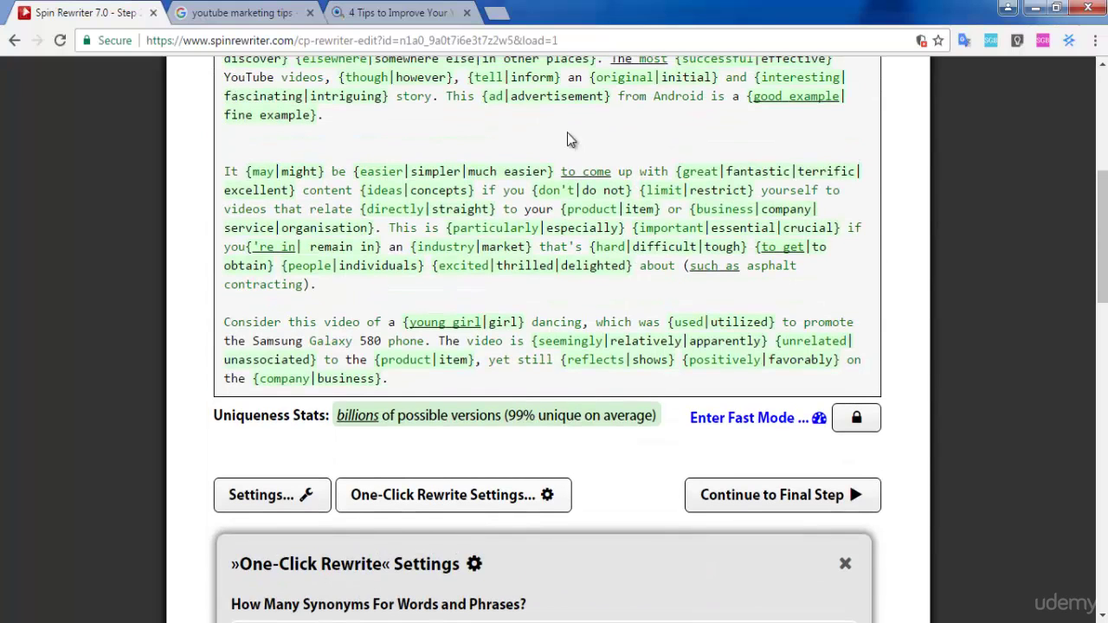
scroll(567, 139, "up", 2)
scroll(493, 281, "down", 3)
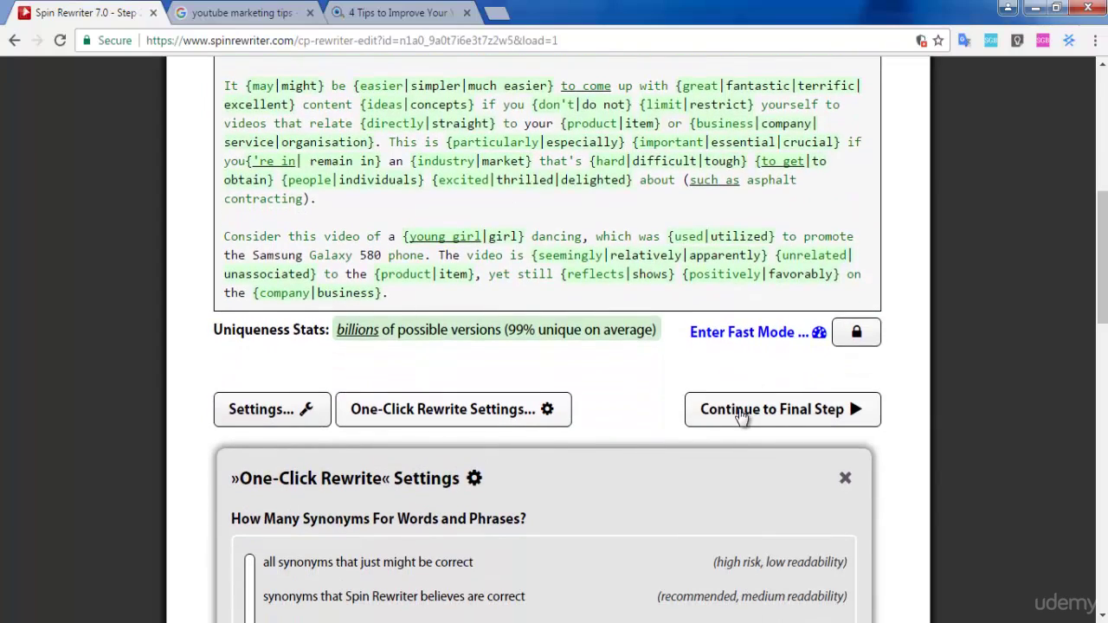
scroll(463, 287, "up", 3)
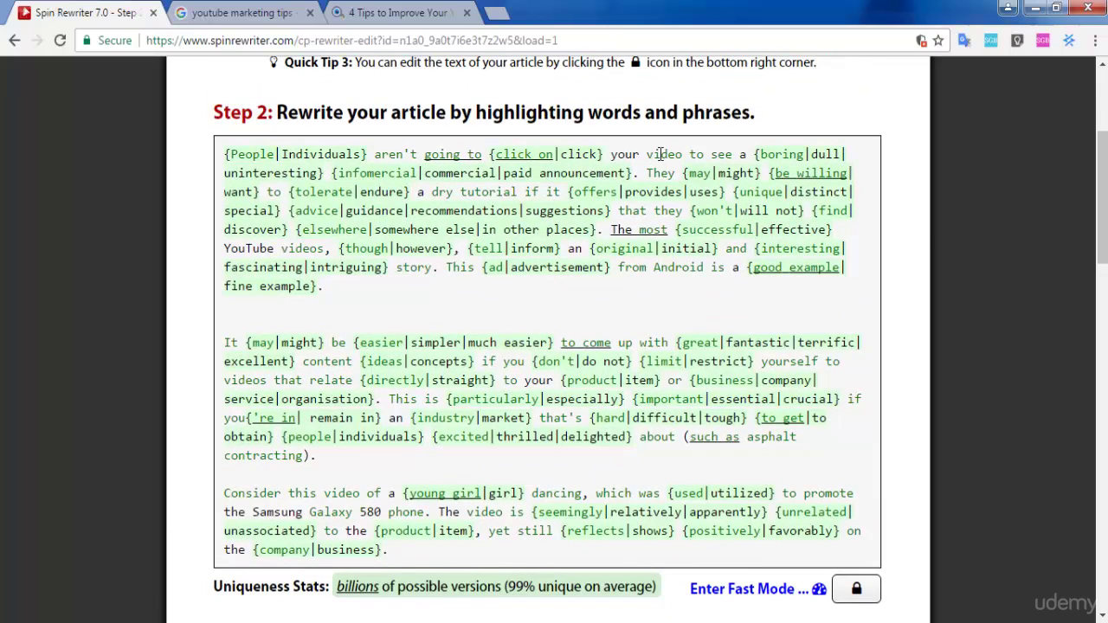
left_click(664, 155)
left_click(617, 218)
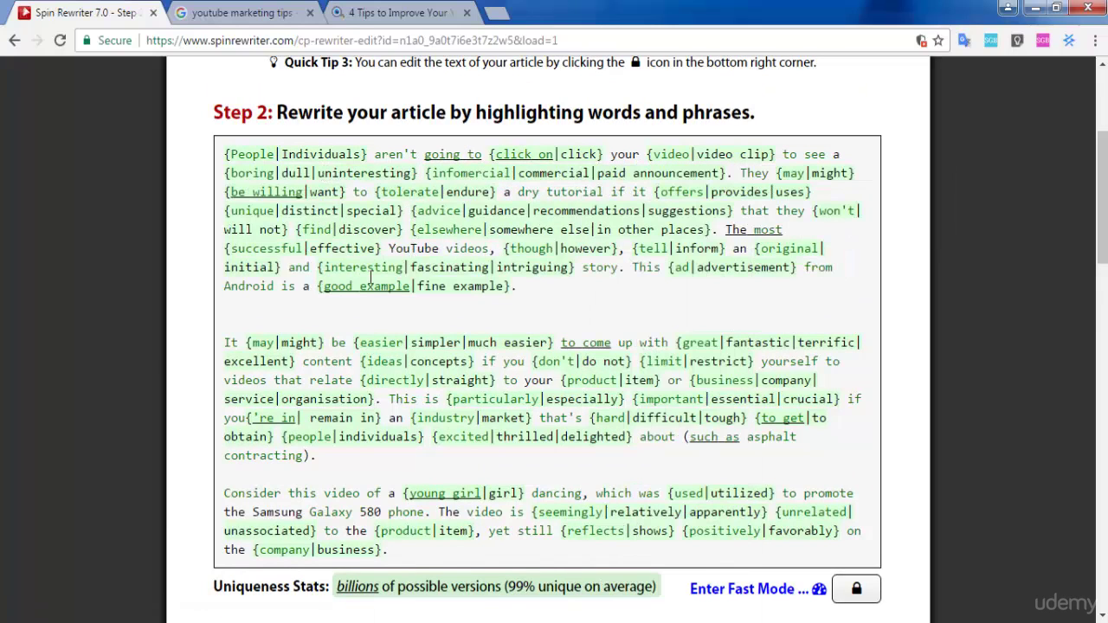
Check the synonyms for "aren't" in the first sentence and add "mosting likely to" as a synonym for "going to"
left_click_drag(378, 154, 482, 155)
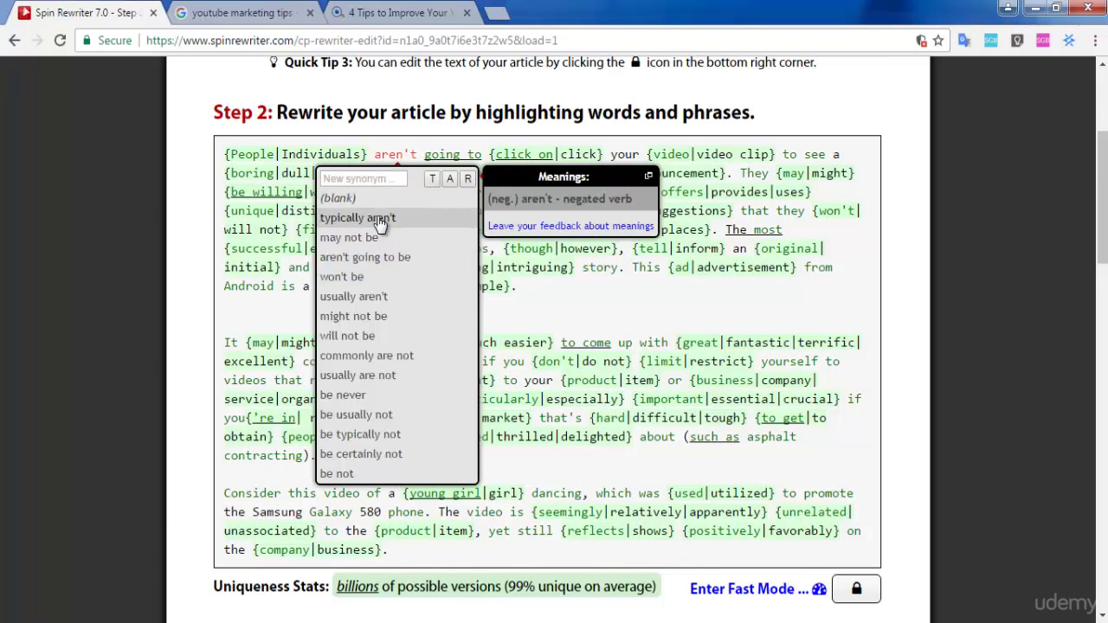
double_click(440, 154)
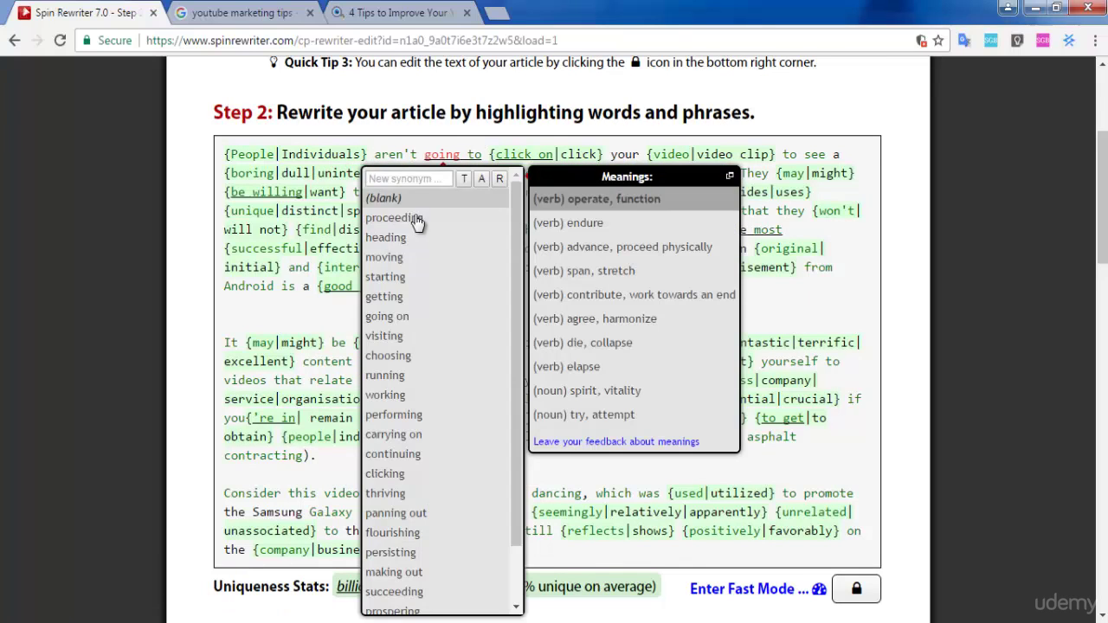
left_click(449, 151)
left_click_drag(426, 156, 483, 156)
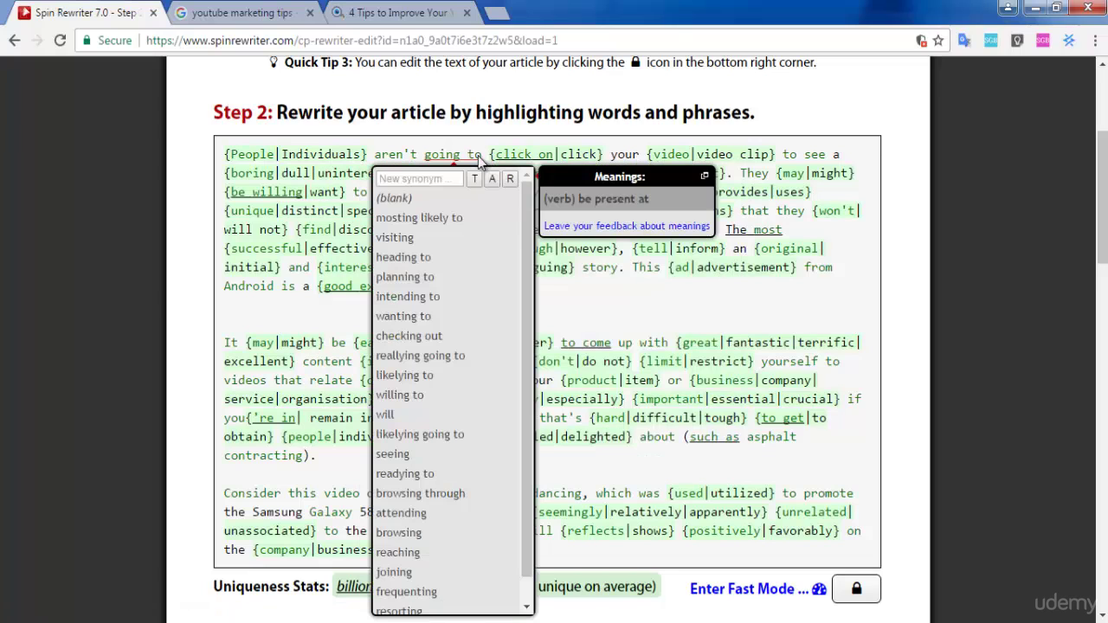
left_click(442, 217)
left_click(598, 334)
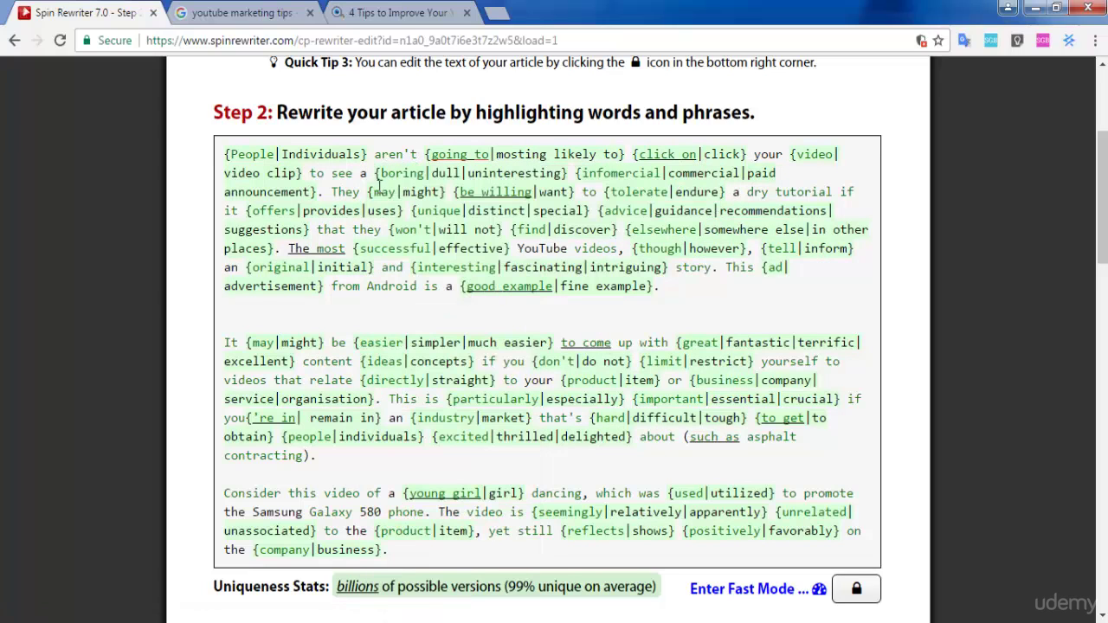
Add "guide" as a synonym for "tutorial" in the first paragraph
double_click(795, 194)
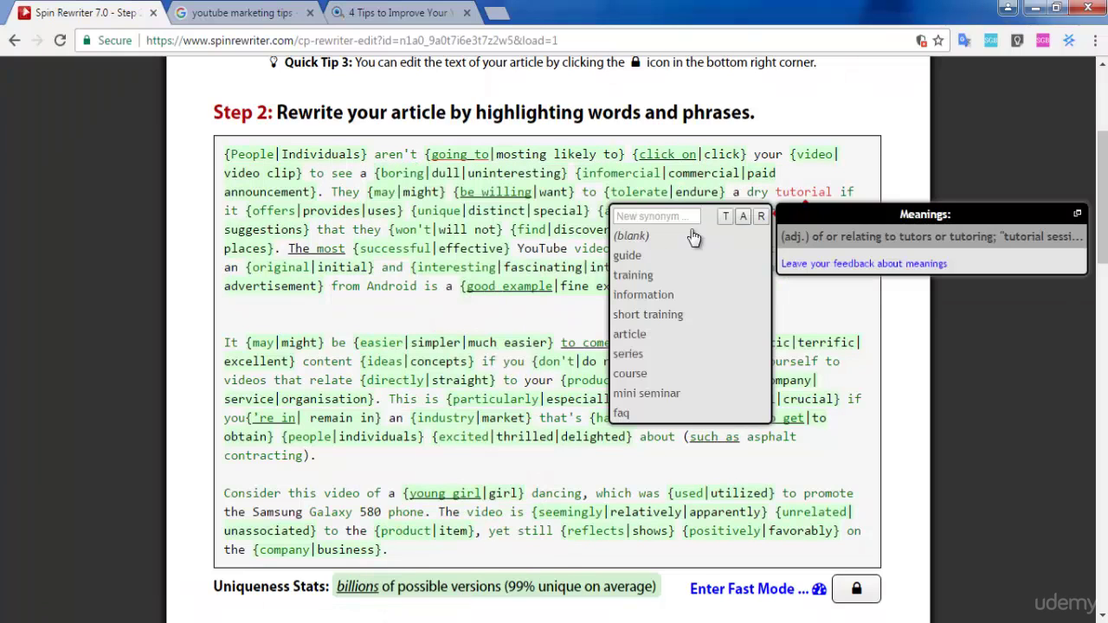
left_click(625, 255)
left_click(422, 434)
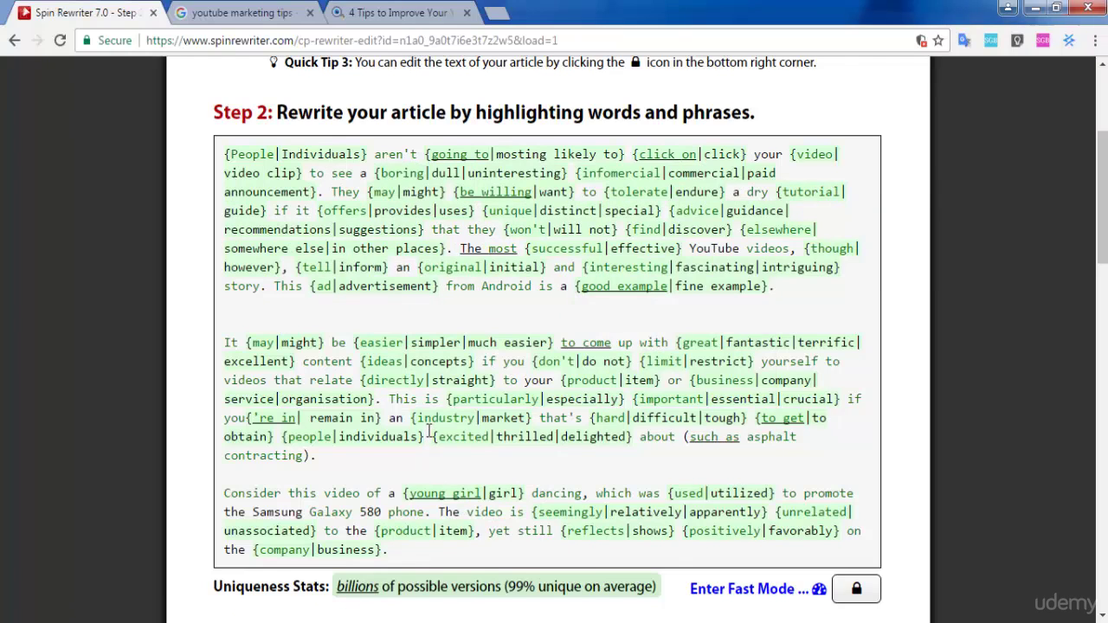
Add "Take into consideration" as a synonym for "Consider" at the start of the last paragraph
scroll(359, 379, "down", 2)
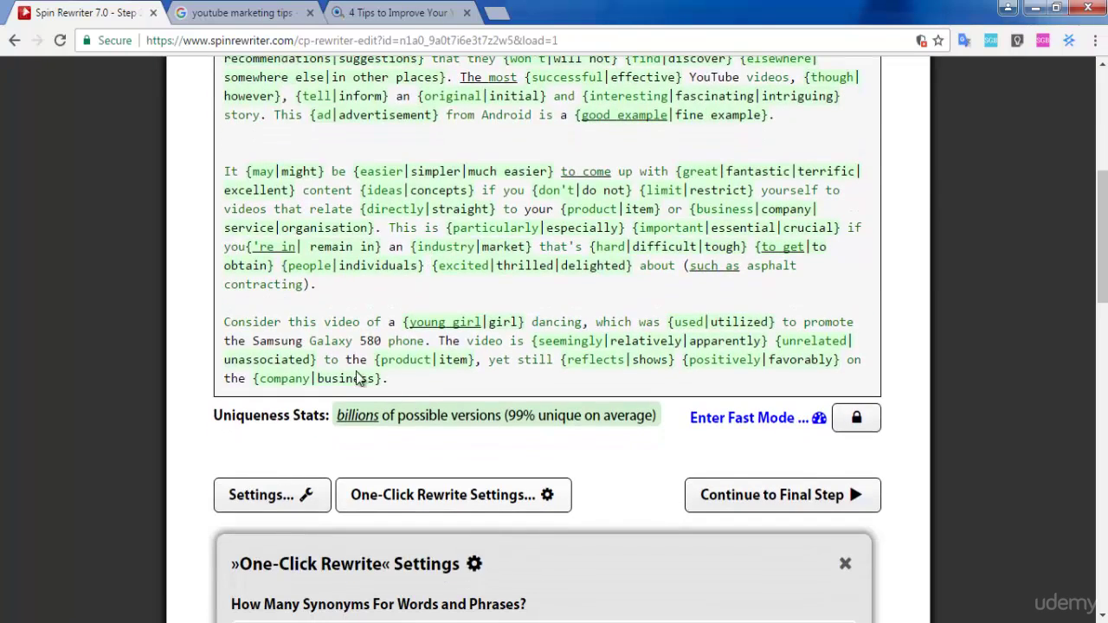
double_click(264, 322)
left_click(493, 288)
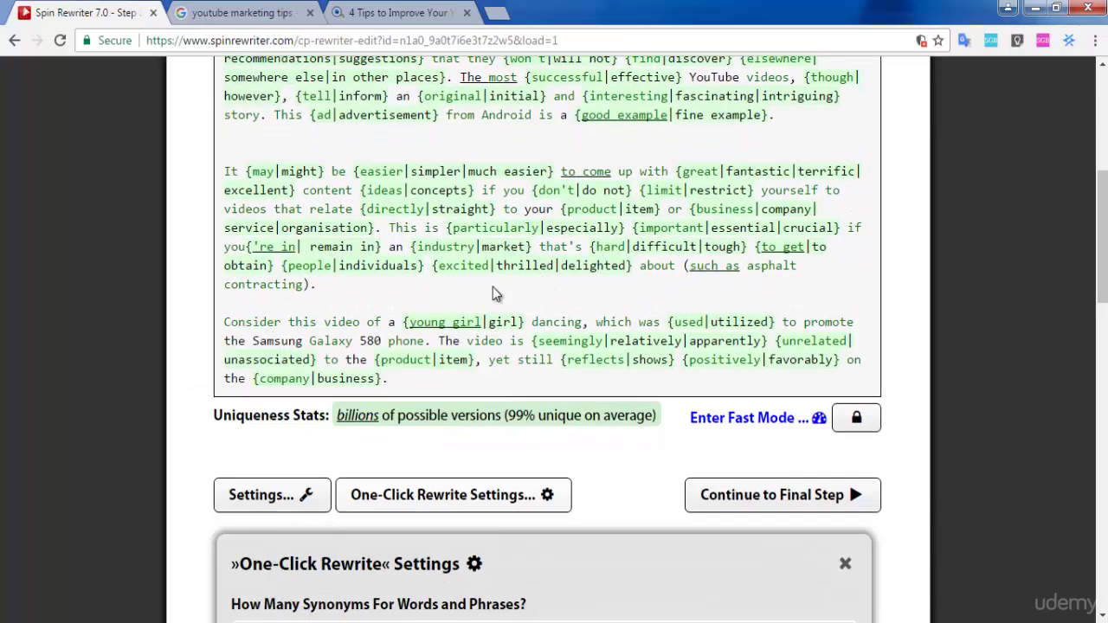
double_click(270, 324)
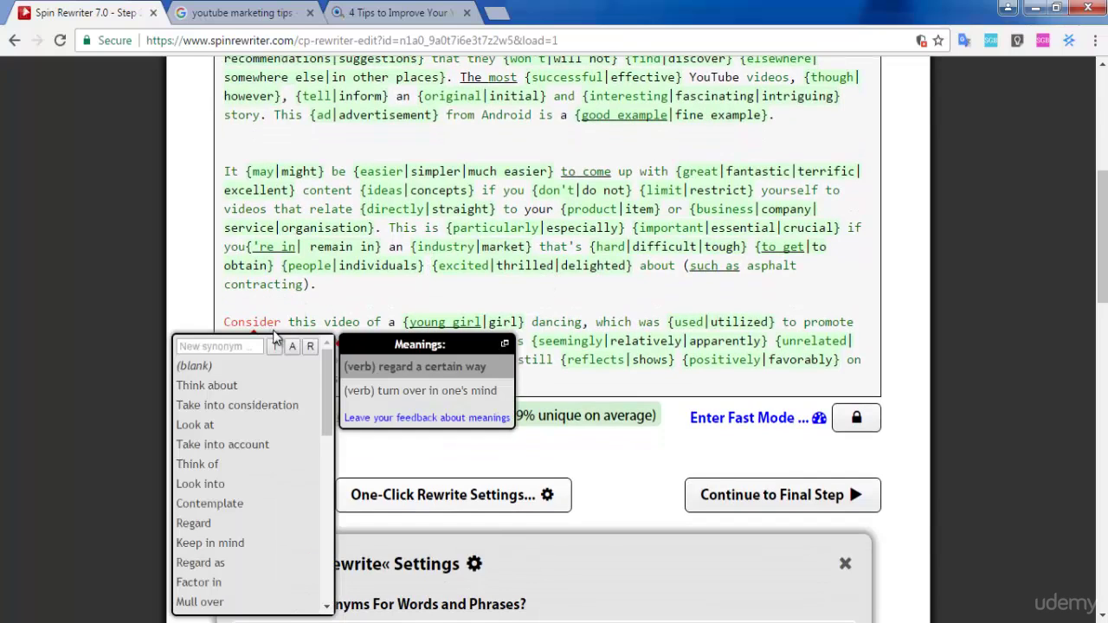
left_click(278, 407)
left_click(642, 336)
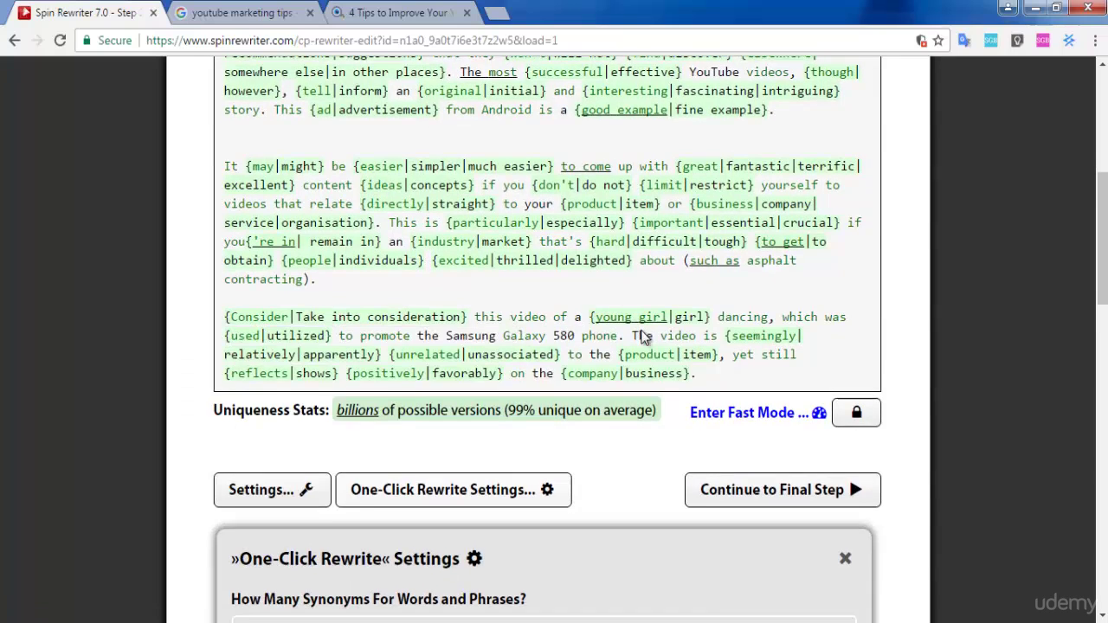
Look up the available synonyms for "Samsung" and "Galaxy 580" in the last paragraph
scroll(642, 336, "down", 1)
double_click(464, 254)
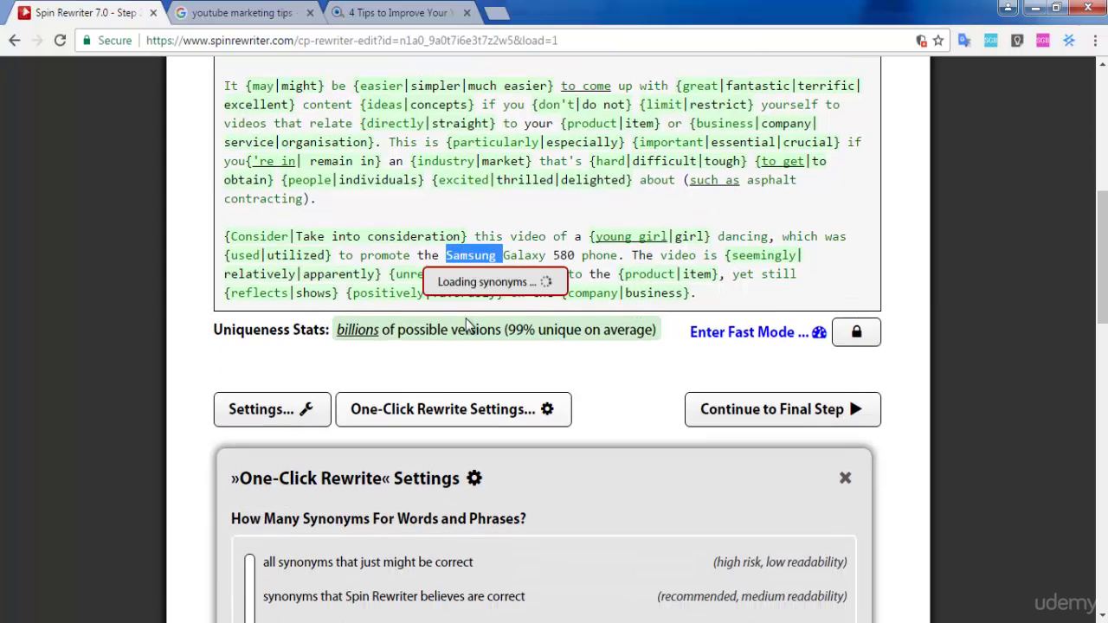
left_click(528, 254)
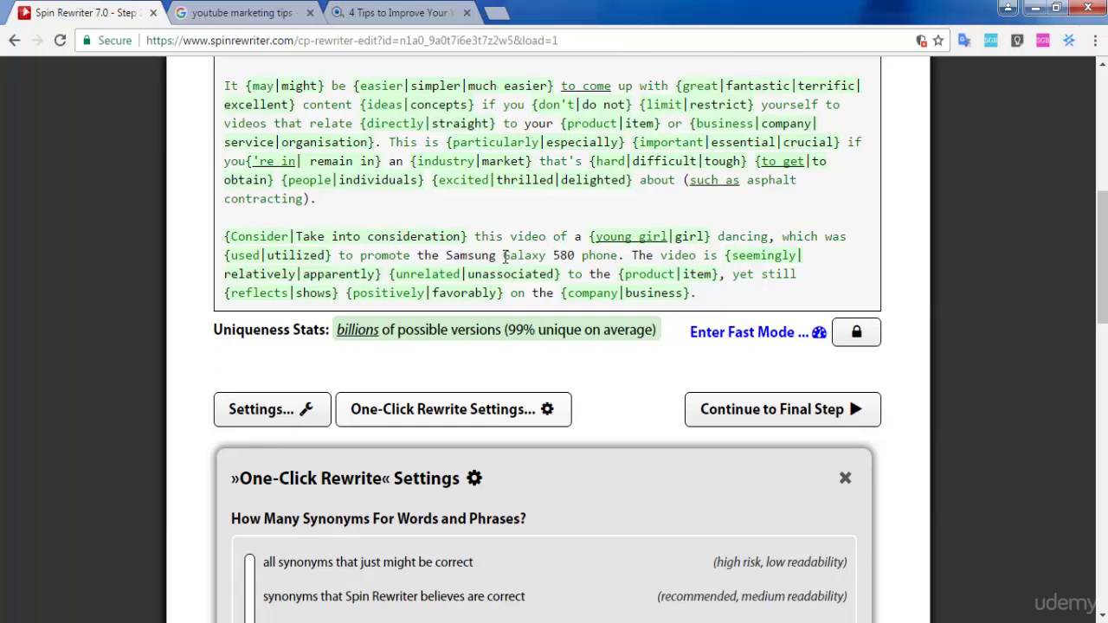
left_click_drag(505, 255, 575, 255)
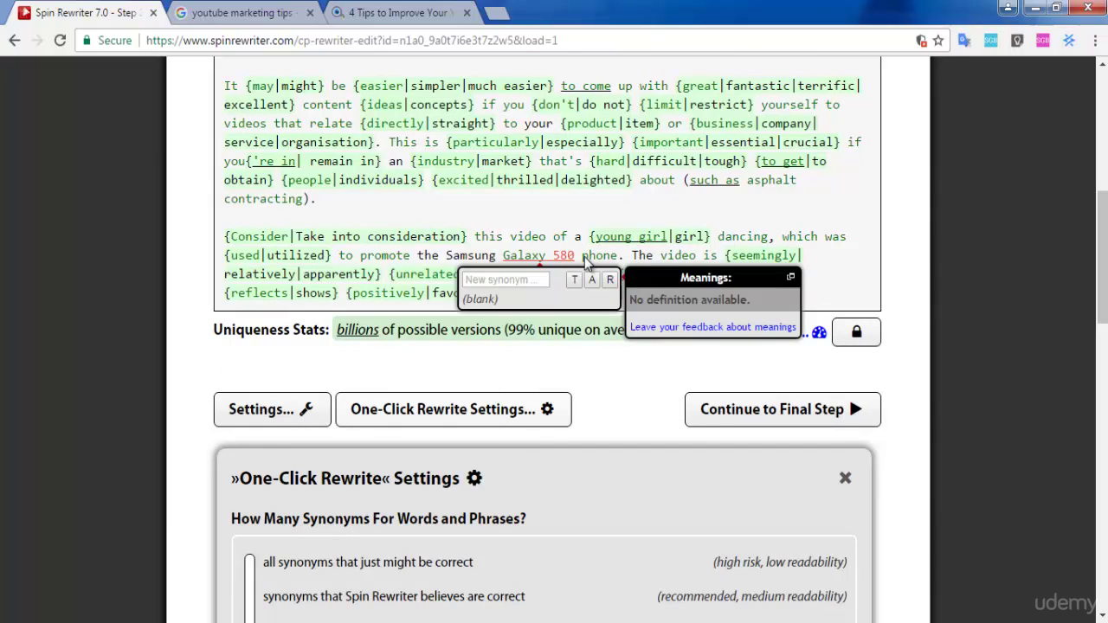
left_click(571, 254)
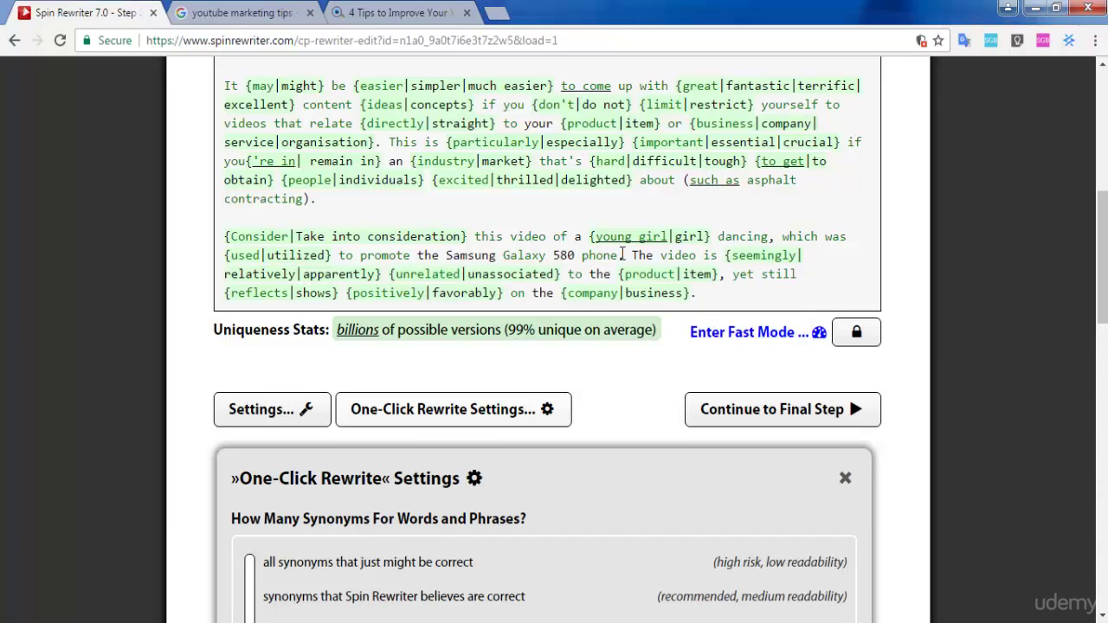
Finalize the rewritten article and continue to the final step
scroll(638, 260, "down", 1)
scroll(475, 268, "up", 2)
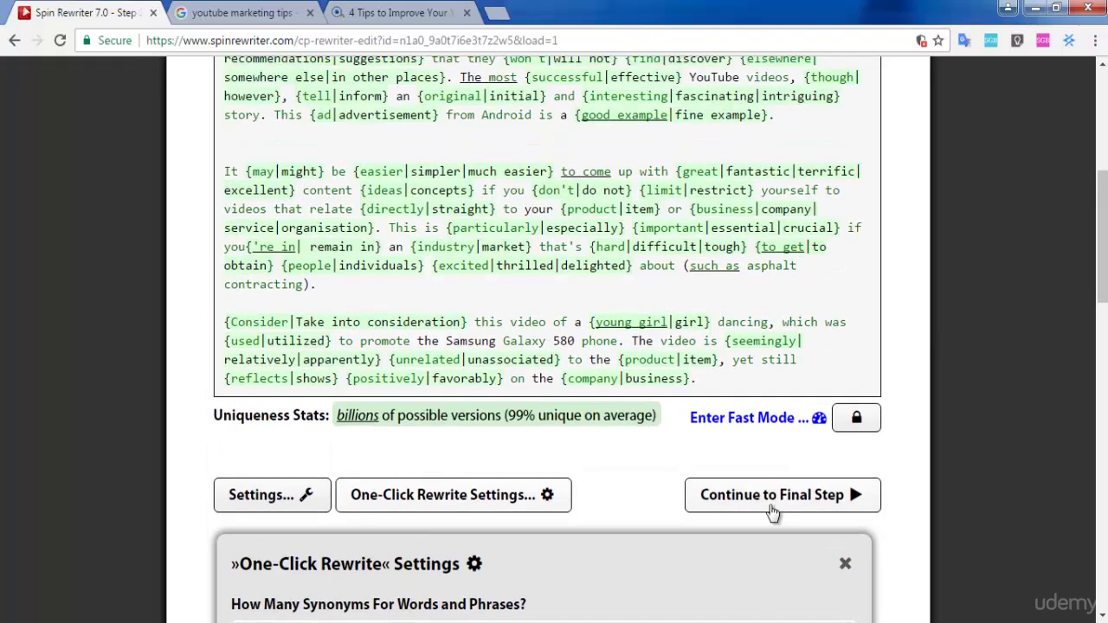
left_click(691, 494)
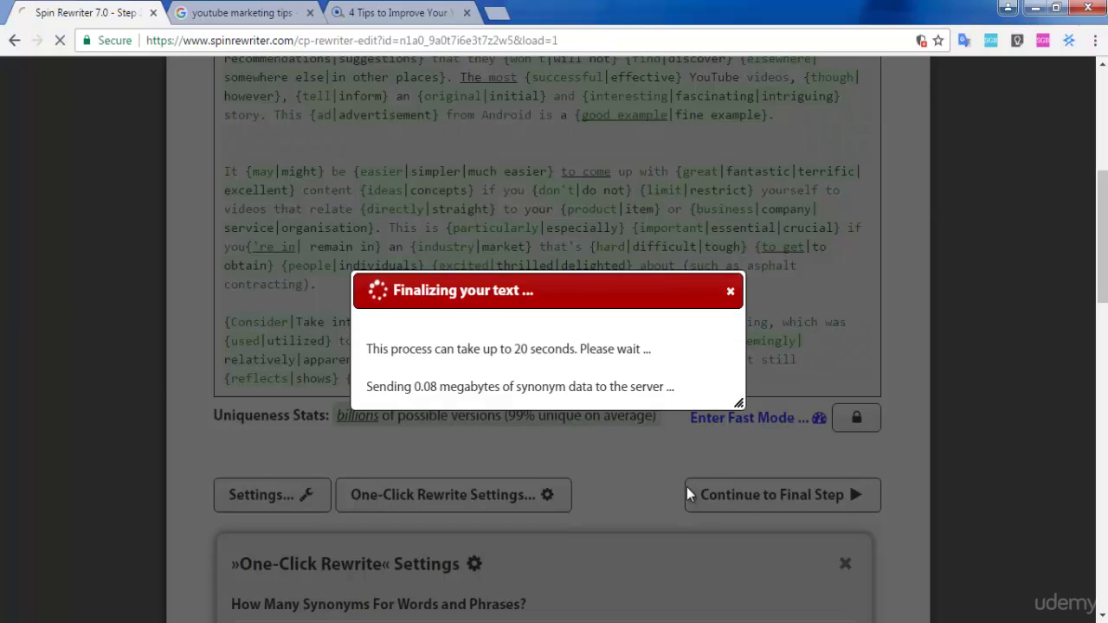
Turn on the option to use only synonyms and no original words whenever possible, and review the article's spintax
scroll(687, 487, "down", 4)
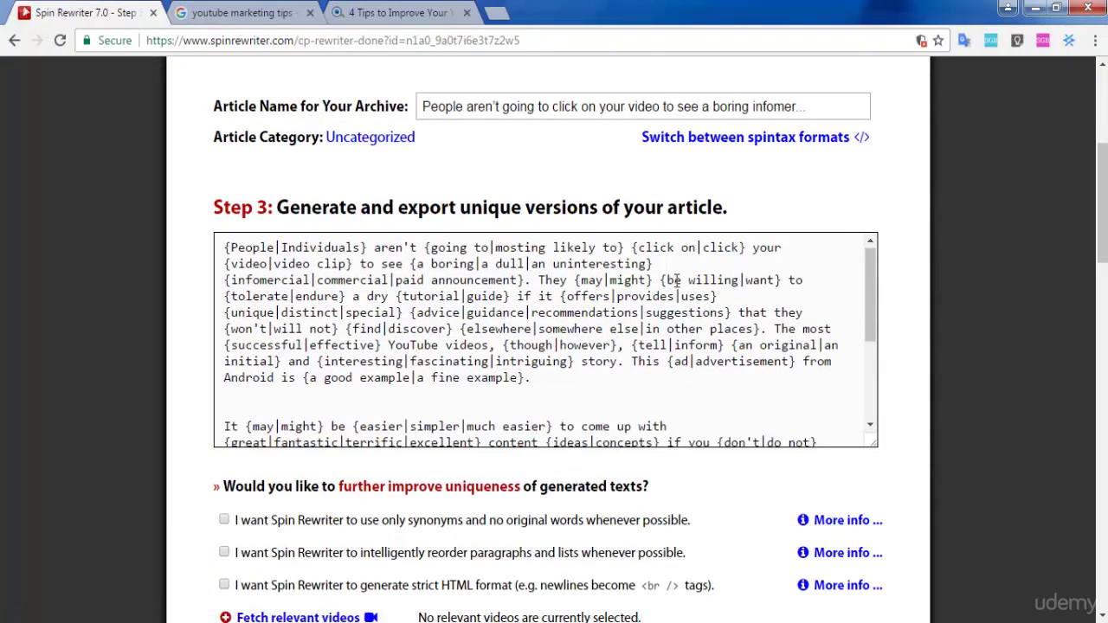
scroll(599, 332, "down", 5)
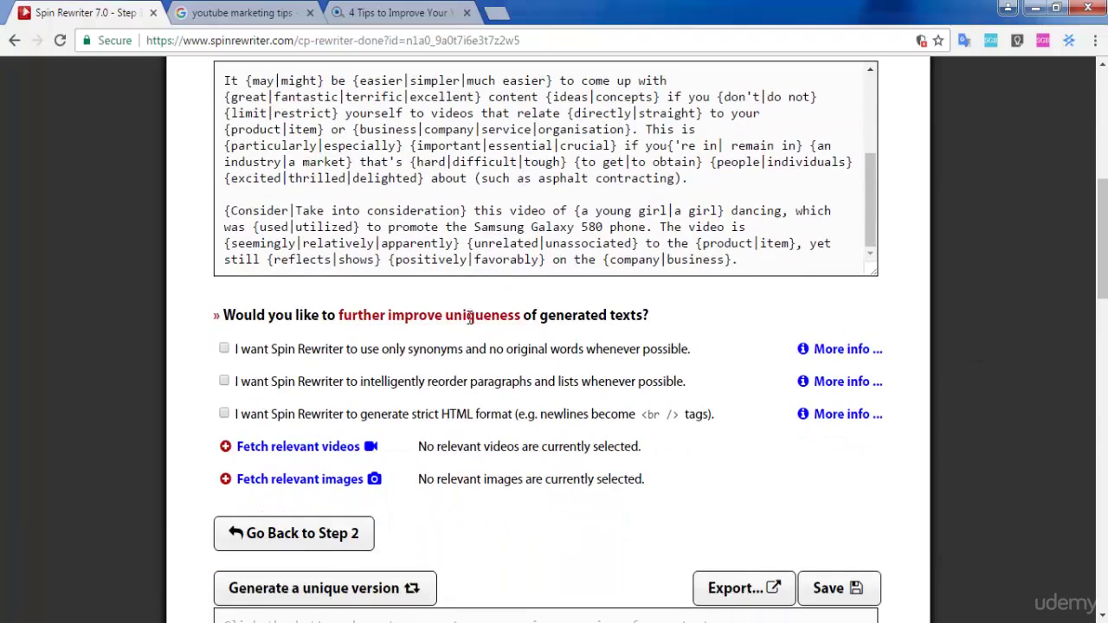
left_click(224, 348)
scroll(482, 206, "up", 3)
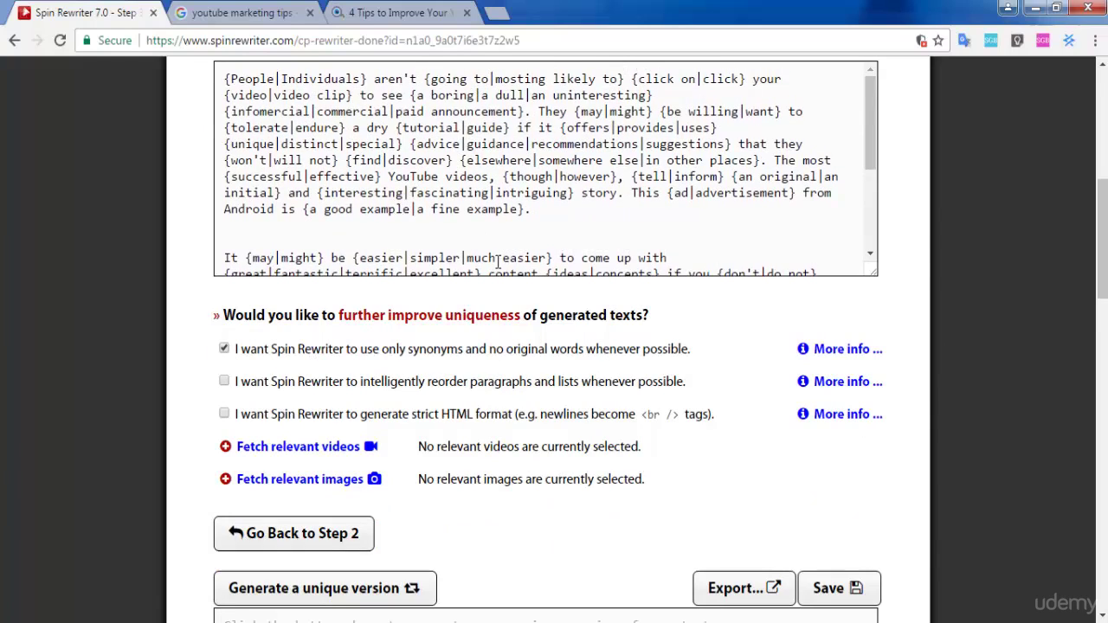
scroll(974, 399, "down", 1)
scroll(359, 344, "up", 1)
scroll(617, 212, "down", 2)
scroll(617, 212, "down", 2)
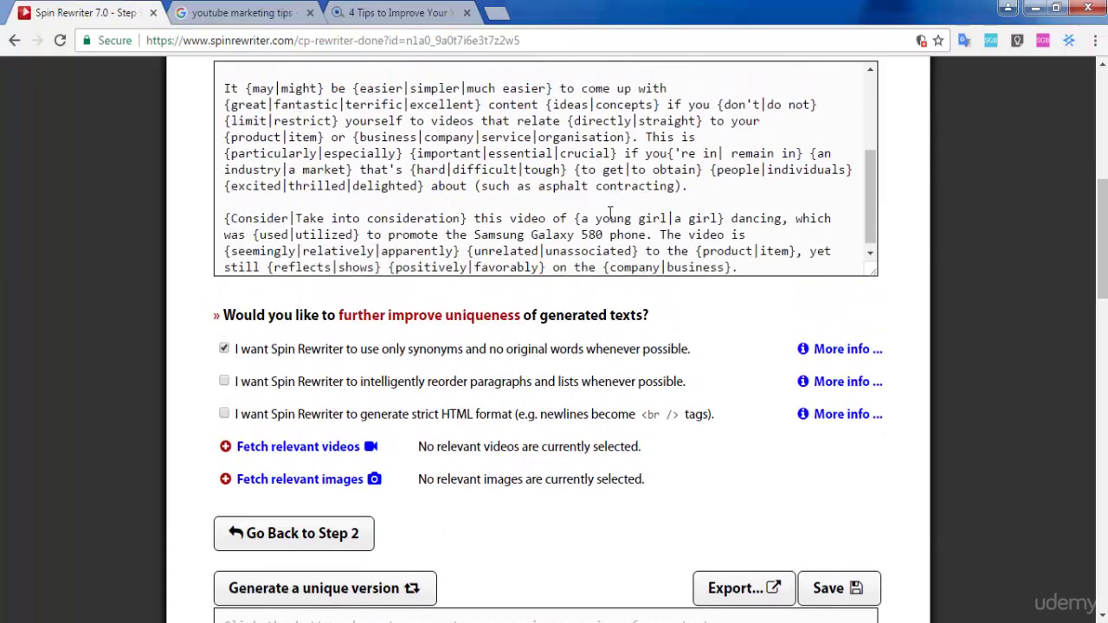
Generate a unique version of the article twice, checking the uniqueness percentage of each version
scroll(959, 277, "down", 3)
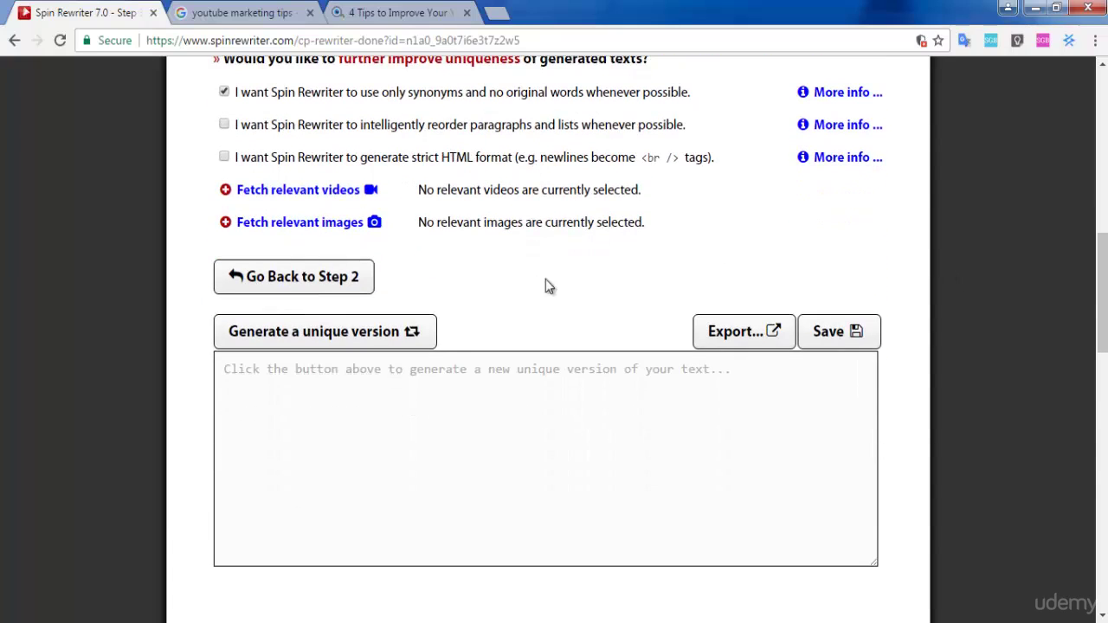
left_click(337, 333)
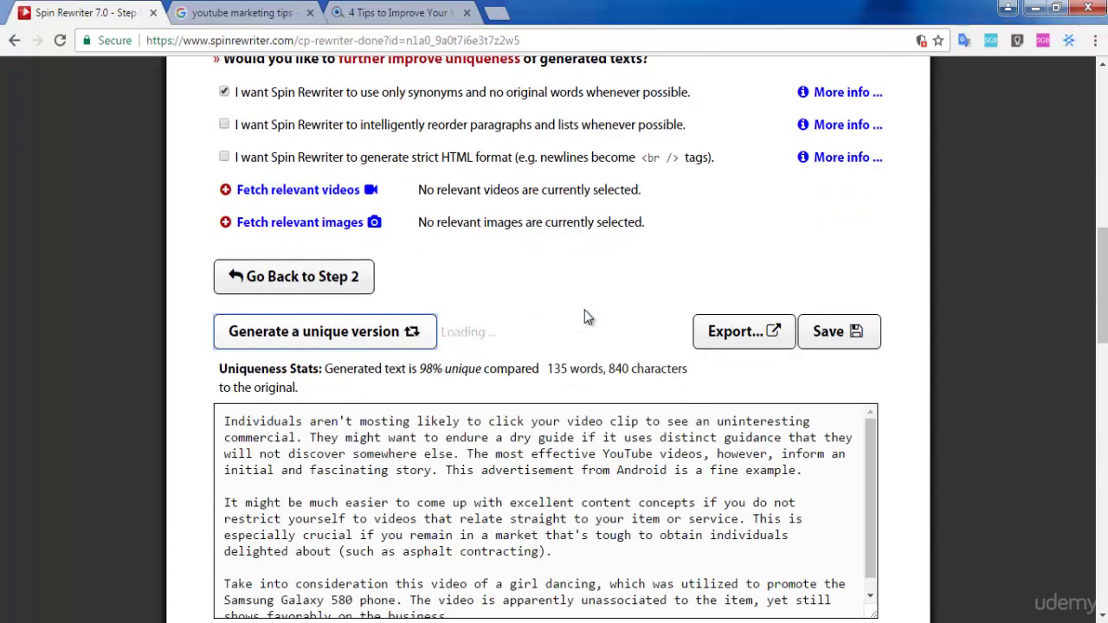
scroll(584, 310, "down", 1)
left_click_drag(419, 283, 447, 286)
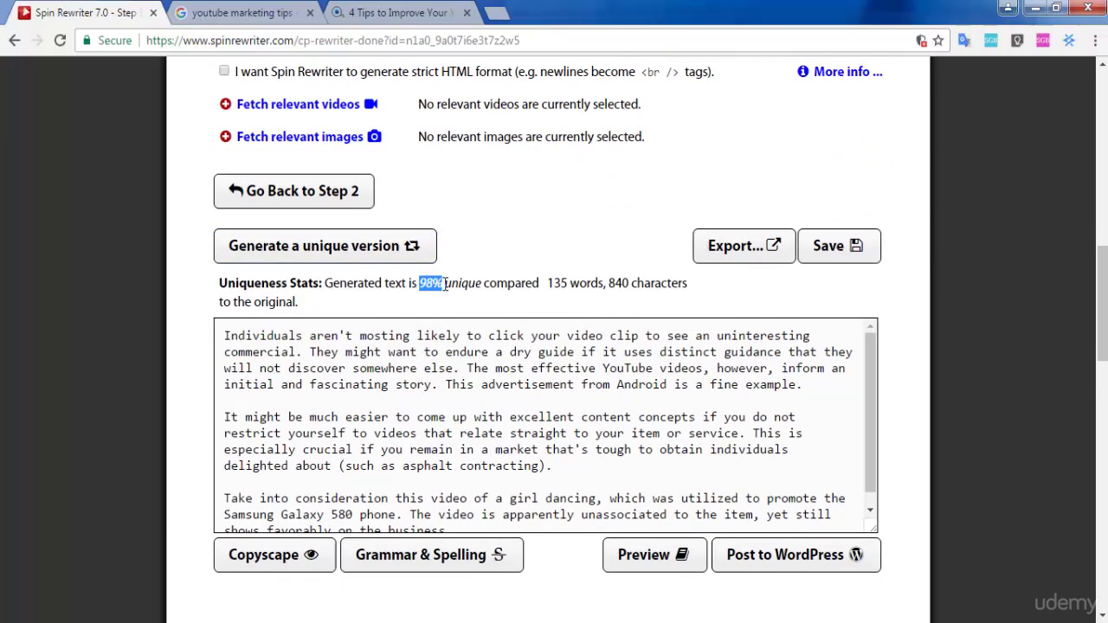
left_click(388, 248)
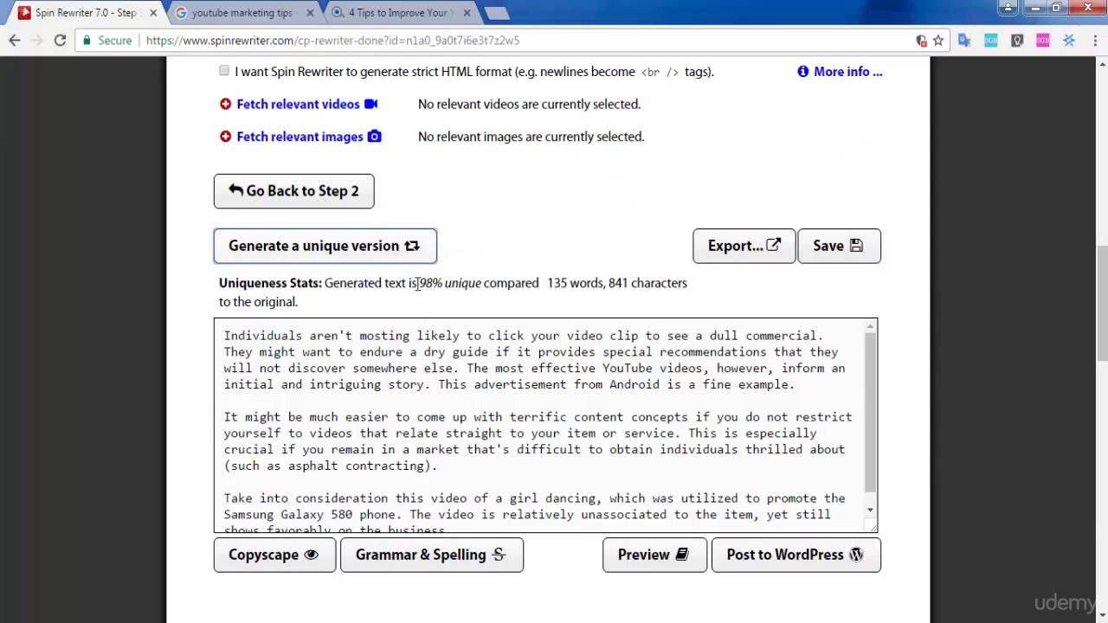
left_click_drag(420, 284, 431, 284)
left_click(340, 345)
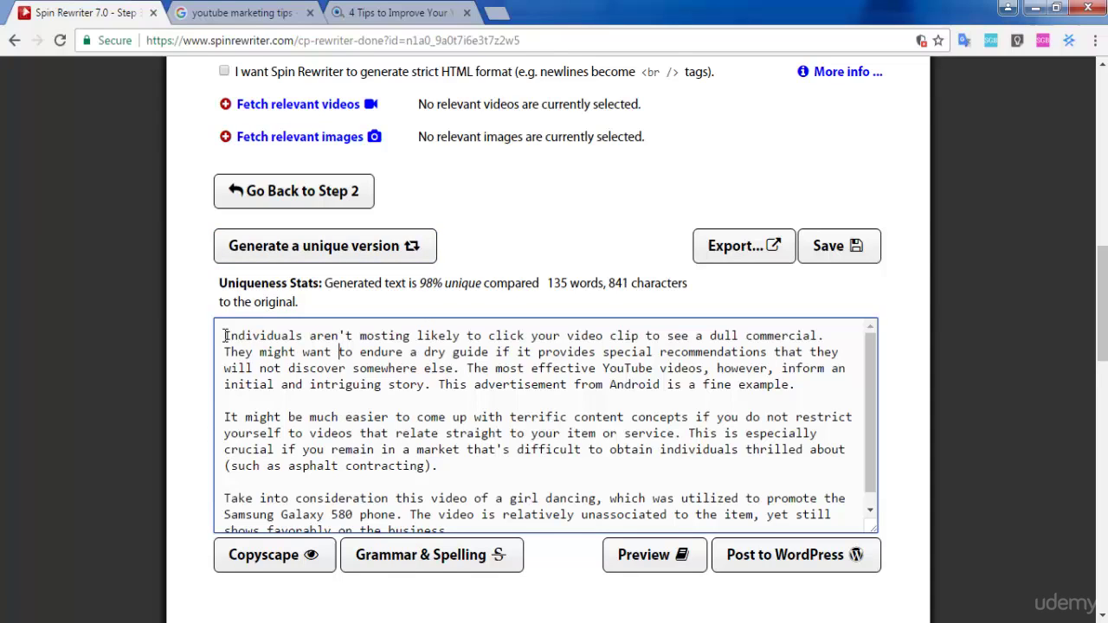
Preview the generated article version and select the entire previewed text
left_click_drag(224, 336, 709, 501)
left_click(658, 558)
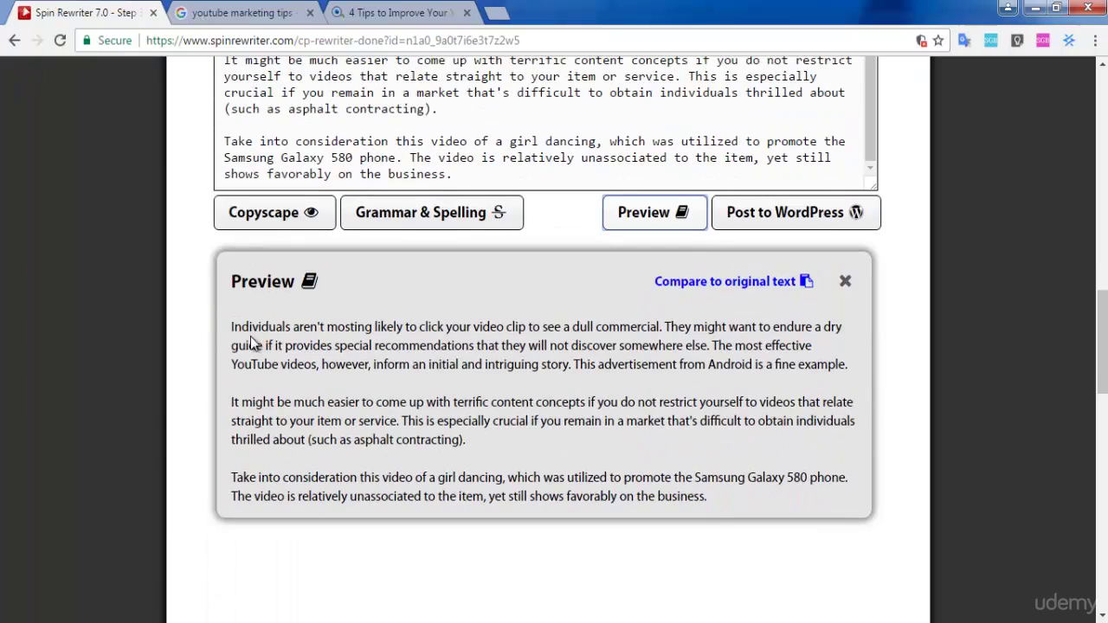
left_click_drag(236, 329, 766, 503)
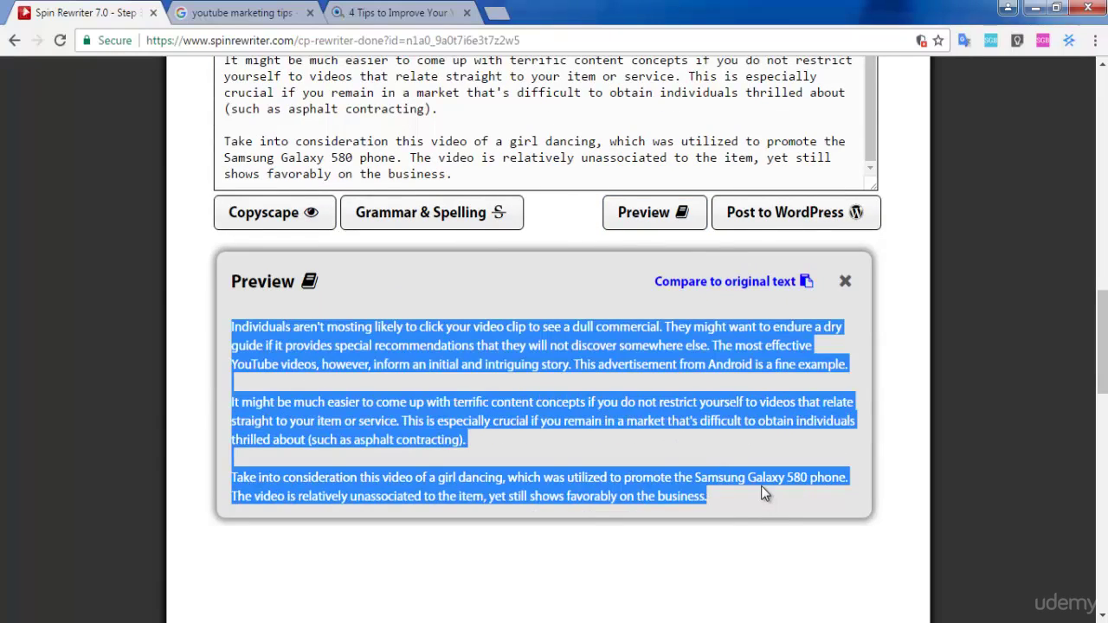
scroll(540, 391, "up", 10)
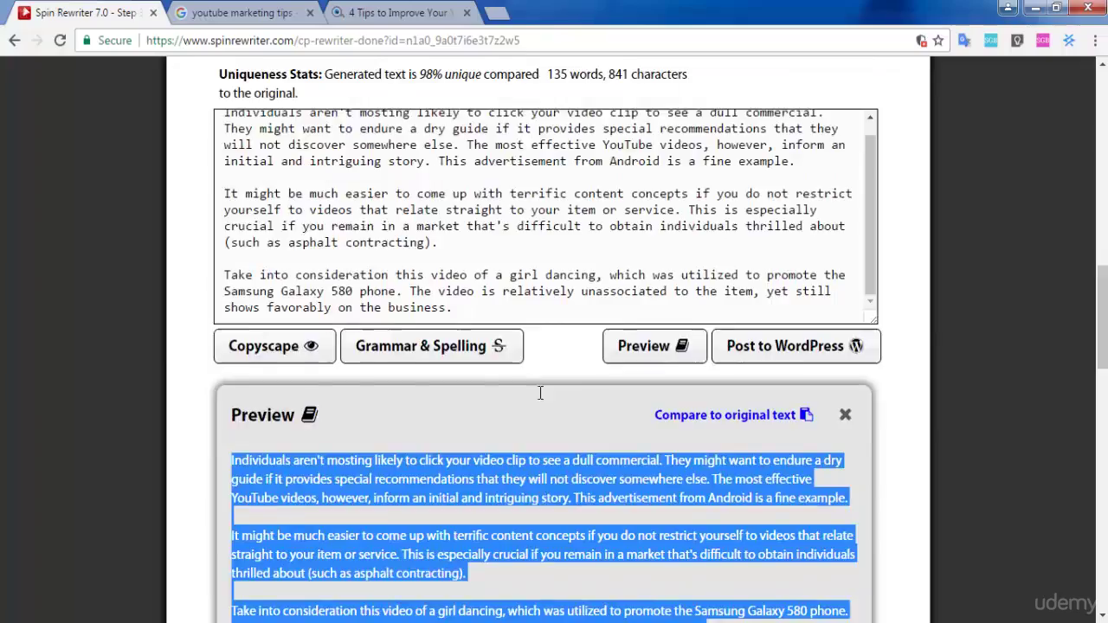
scroll(986, 365, "up", 5)
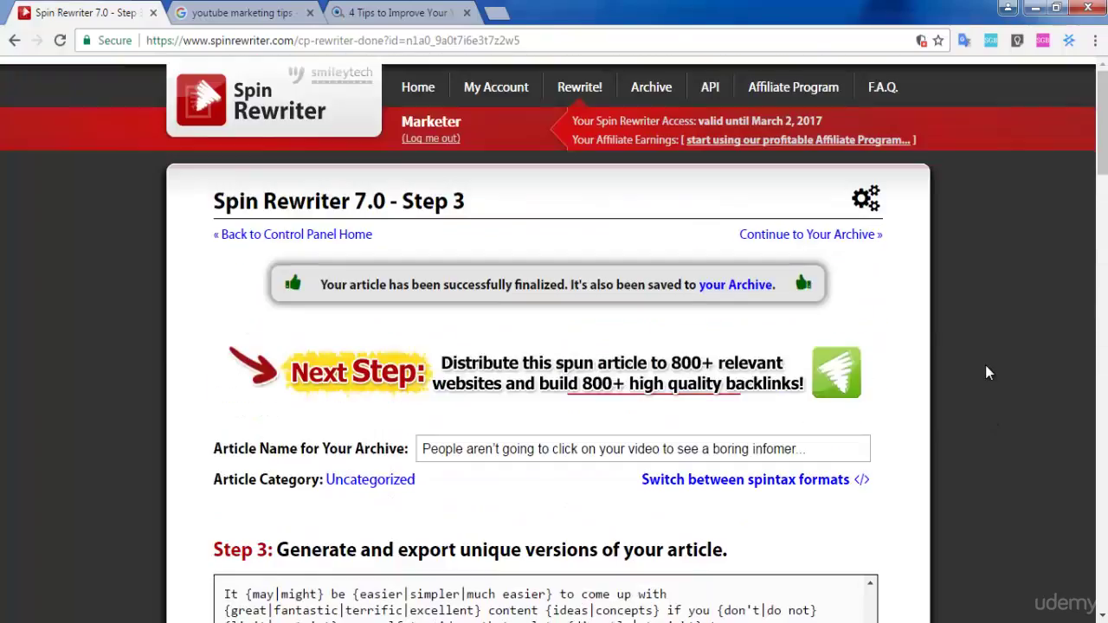
scroll(974, 362, "down", 9)
scroll(970, 362, "down", 5)
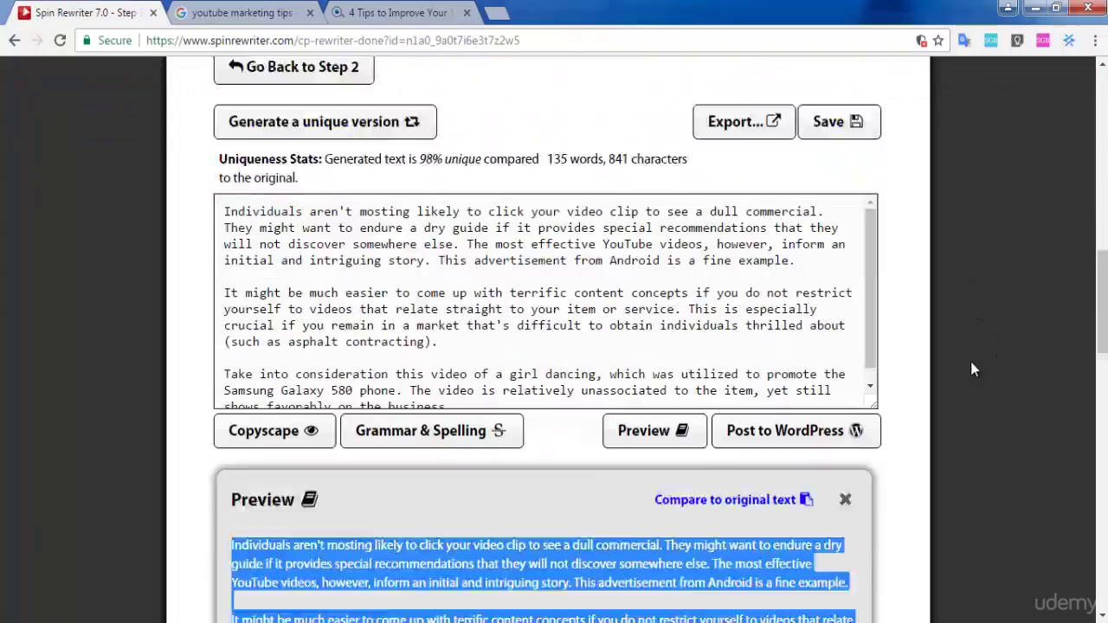
Review the Step 3 page from its beginning, examining the article's spintax and the options for further improving uniqueness
scroll(863, 283, "up", 12)
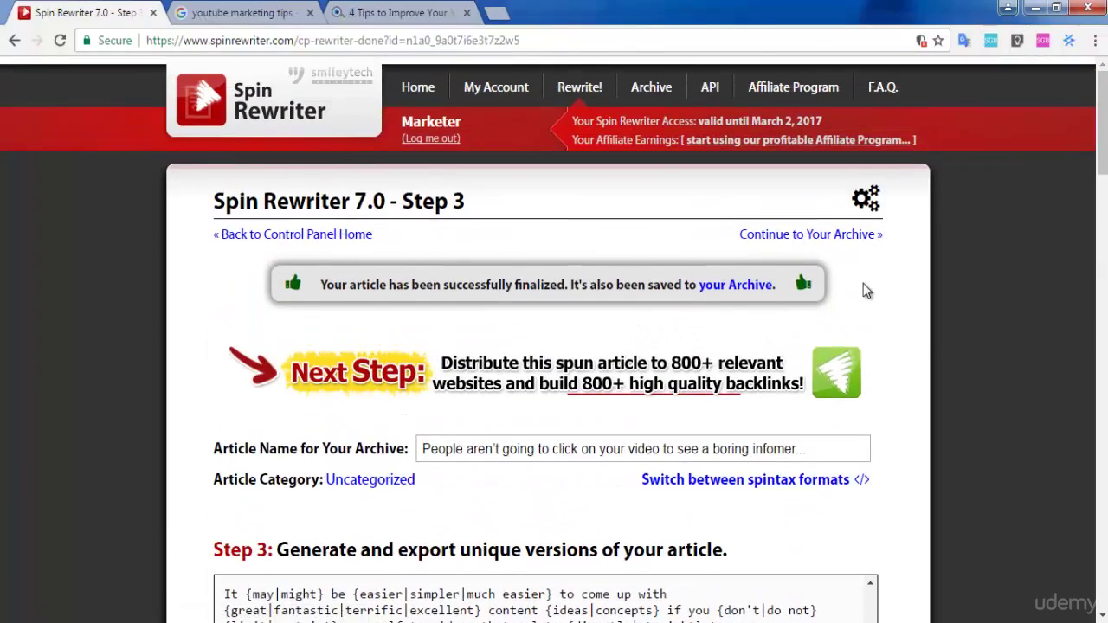
scroll(863, 291, "down", 3)
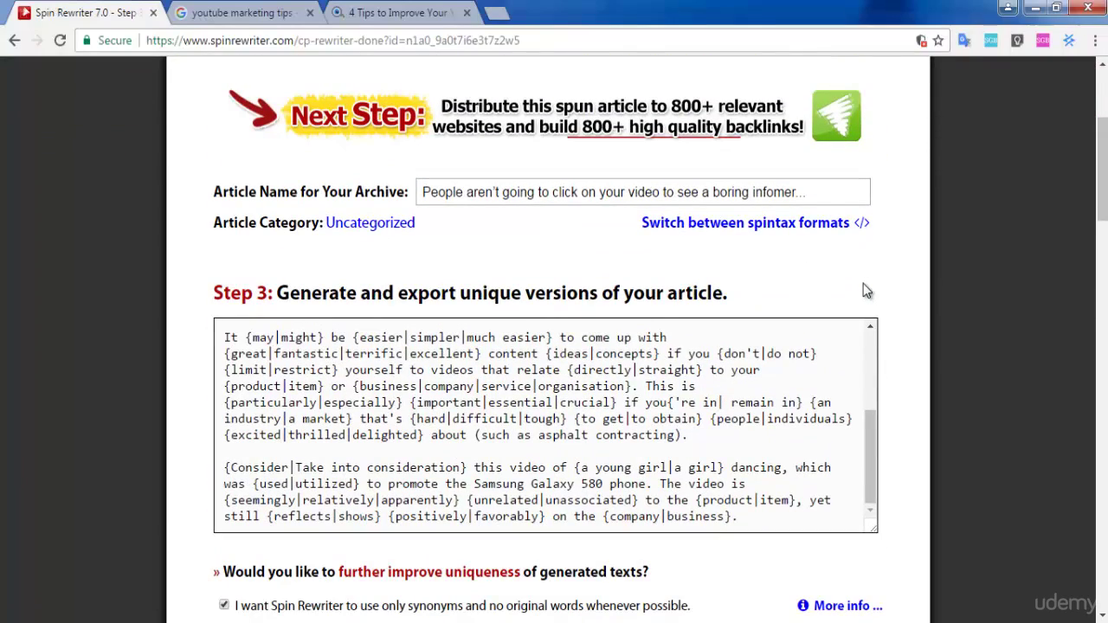
scroll(867, 291, "down", 1)
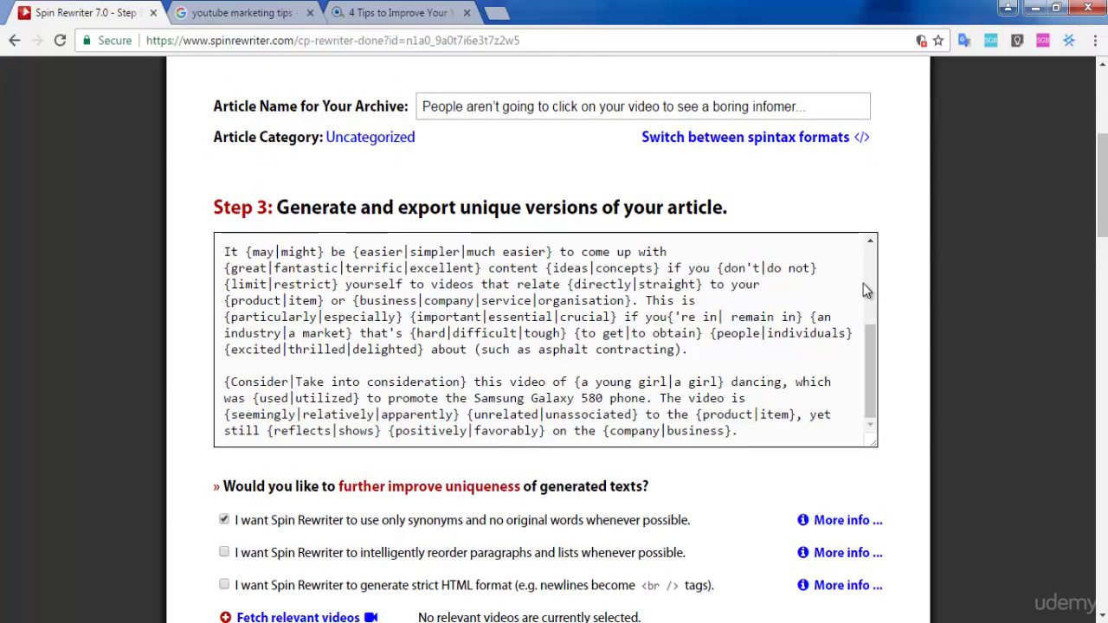
scroll(864, 284, "down", 3)
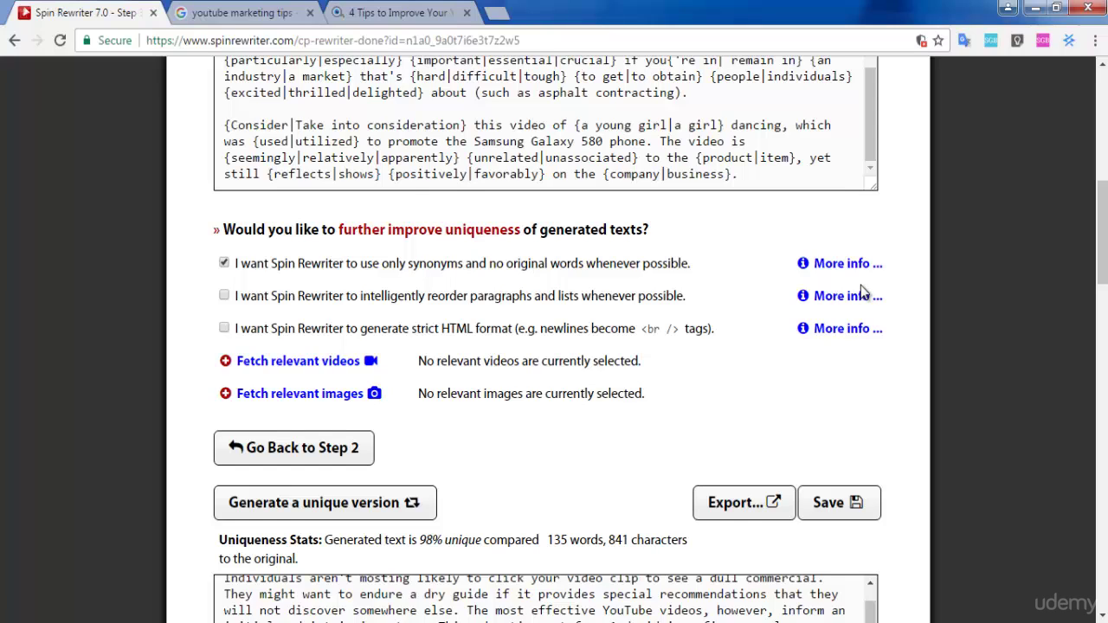
scroll(862, 291, "up", 2)
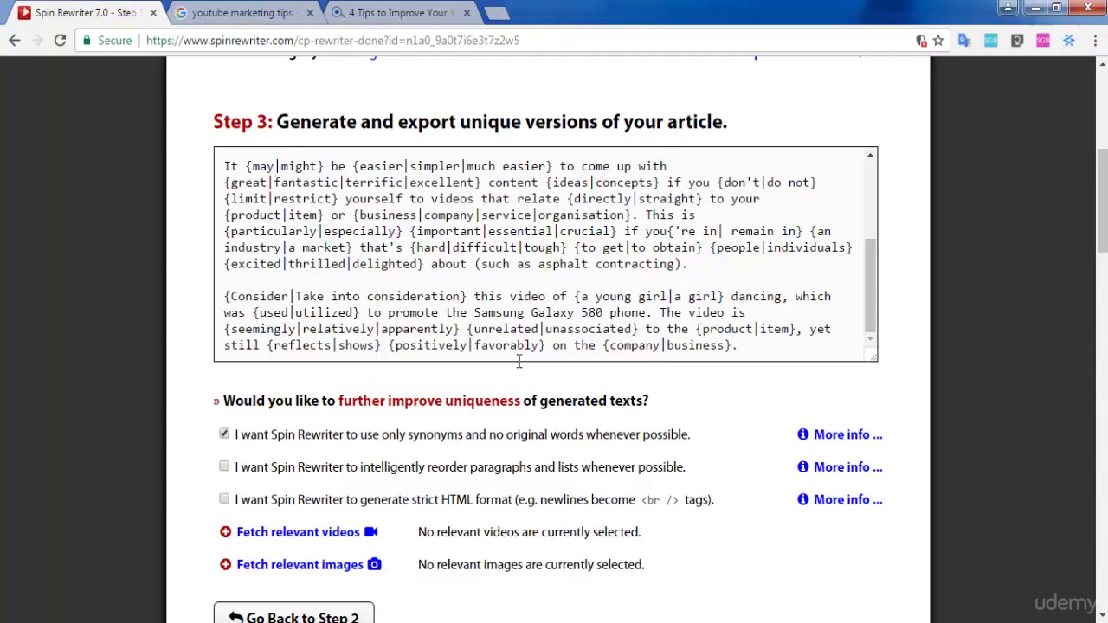
scroll(866, 292, "down", 2)
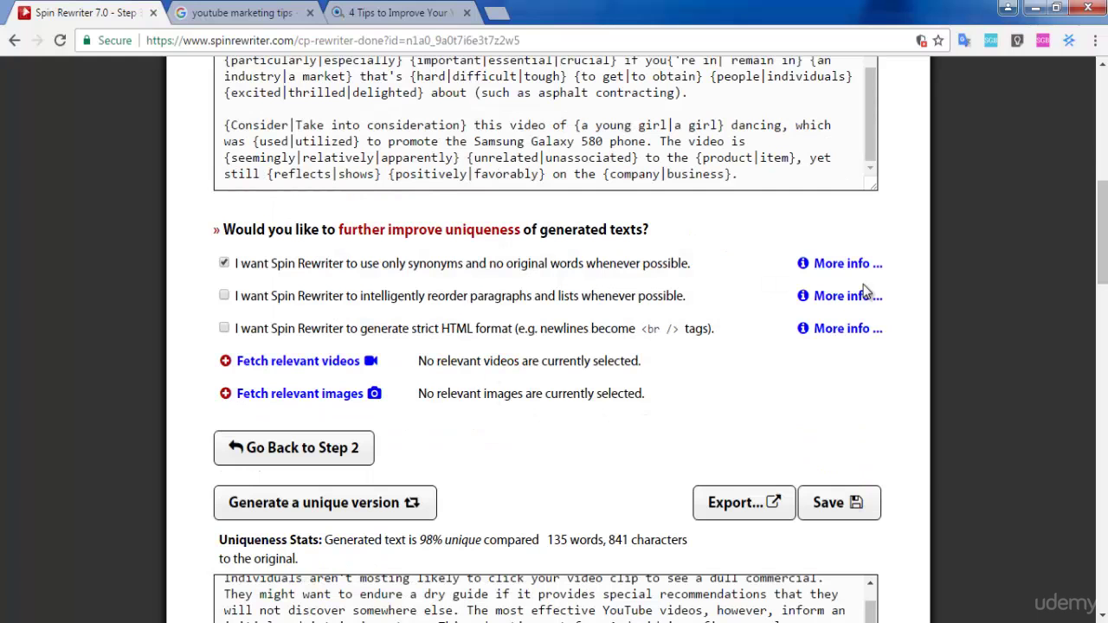